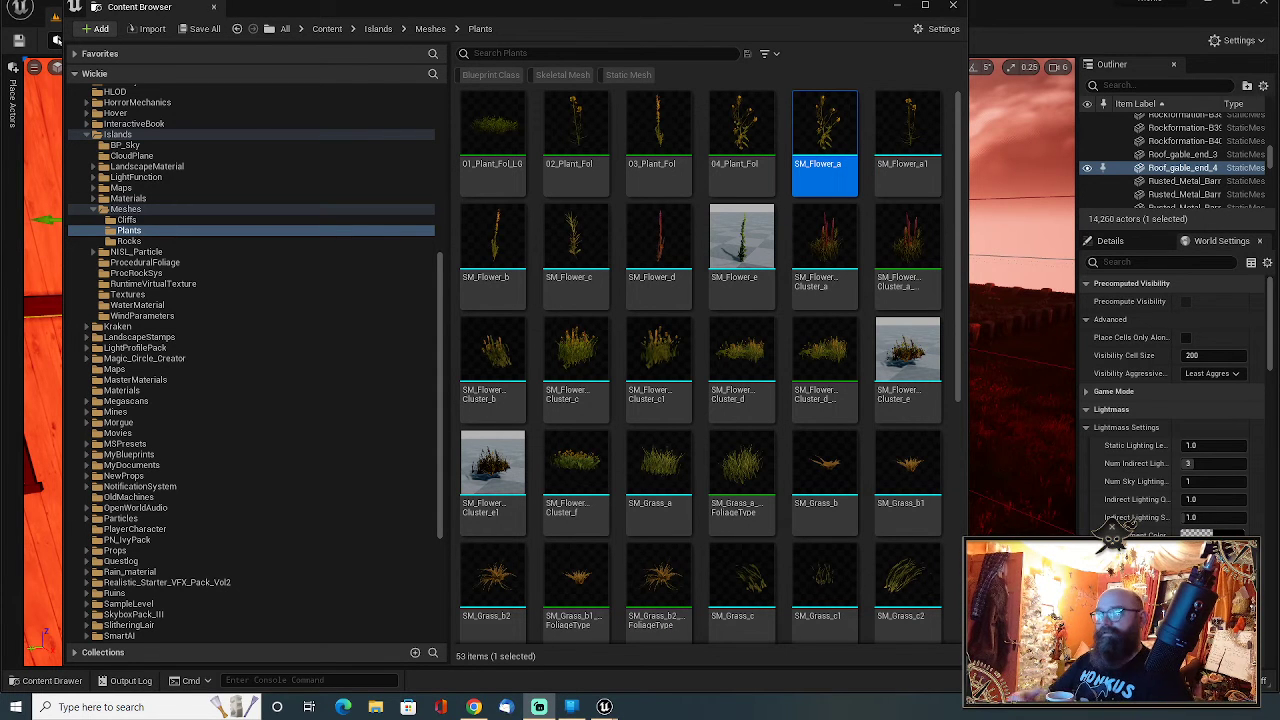
{"action": "left_click_drag", "start_coordinate": [674, 18], "coordinate": [752, 14]}
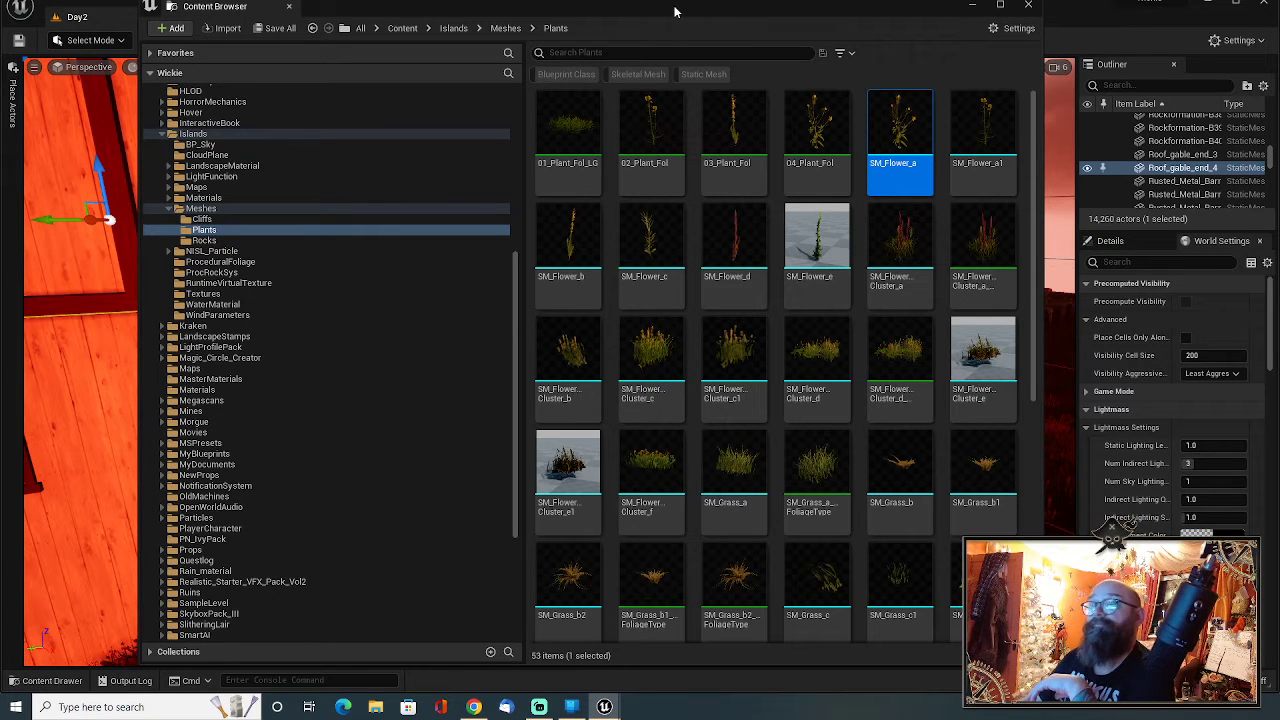
{"action": "left_click_drag", "start_coordinate": [675, 10], "coordinate": [567, 10]}
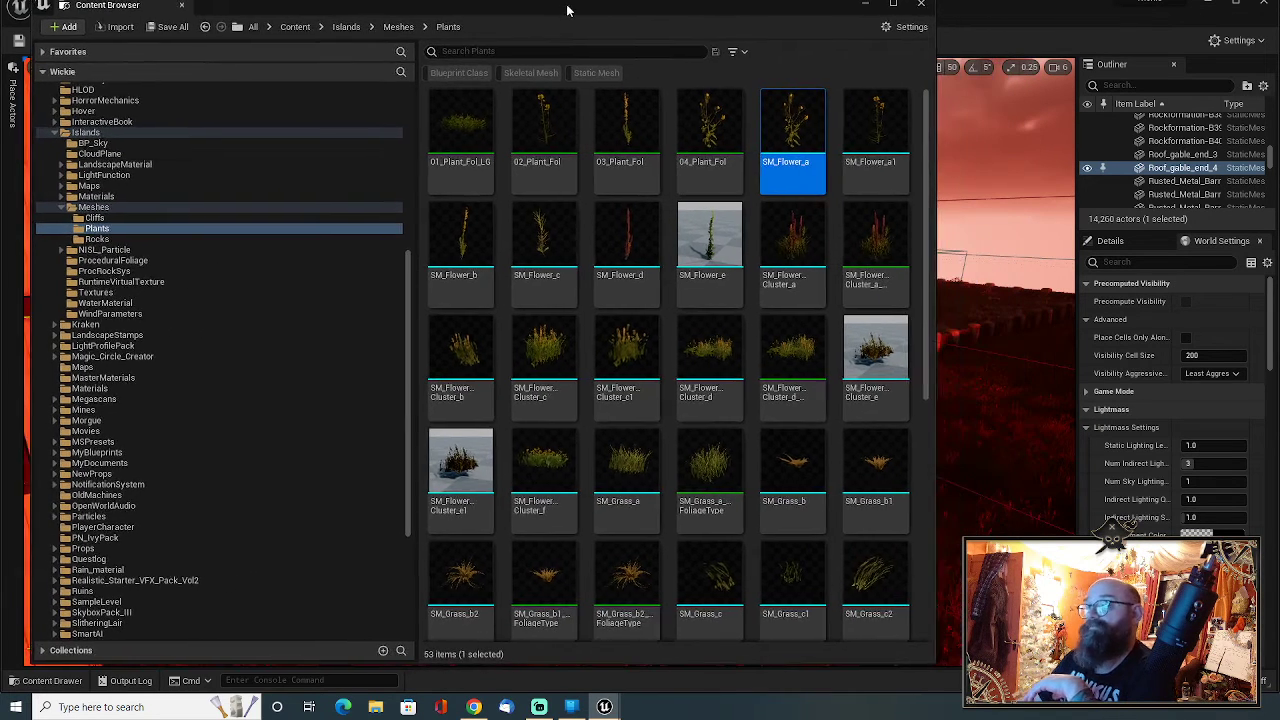
{"action": "mouse_move", "coordinate": [832, 152]}
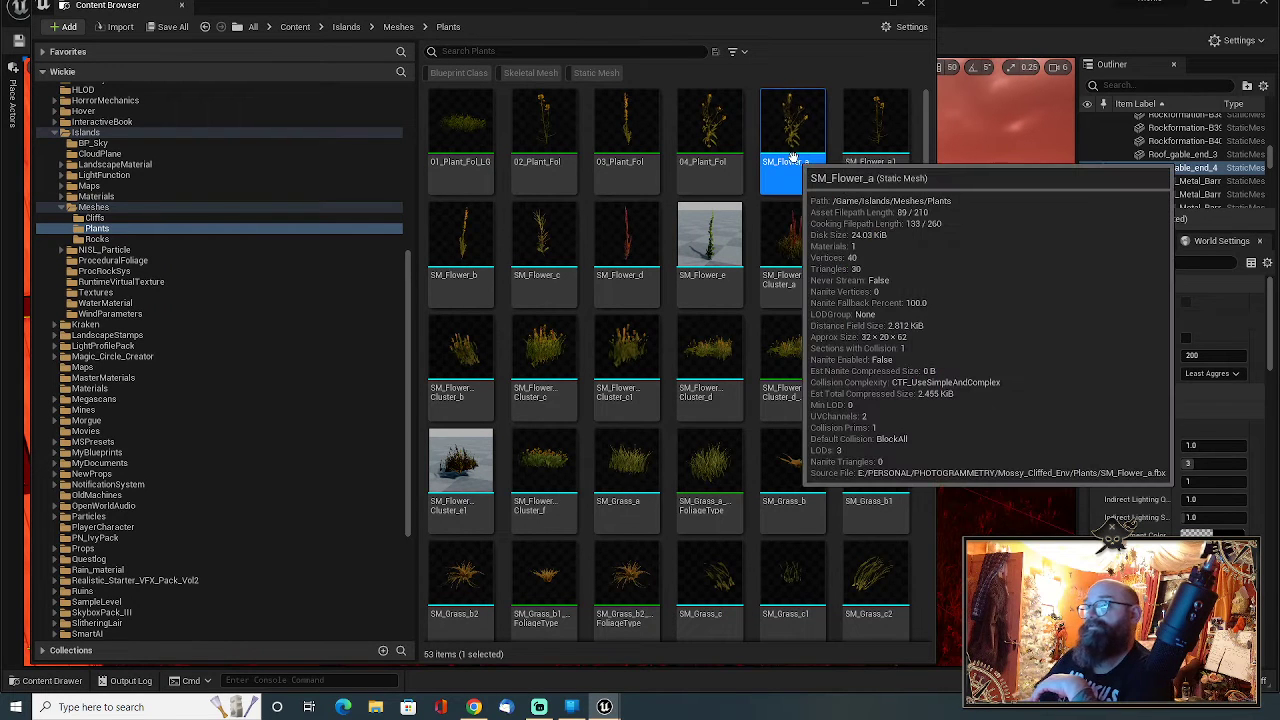
{"action": "mouse_move", "coordinate": [880, 152]}
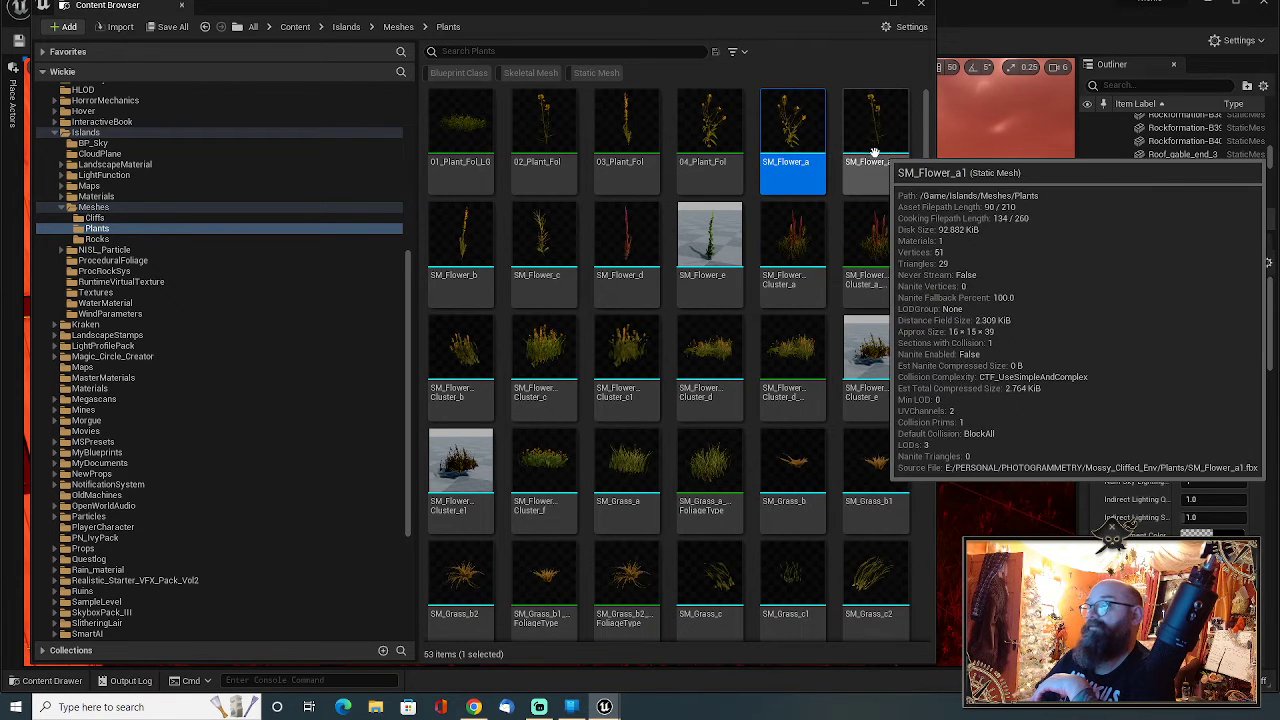
{"action": "mouse_move", "coordinate": [638, 231]}
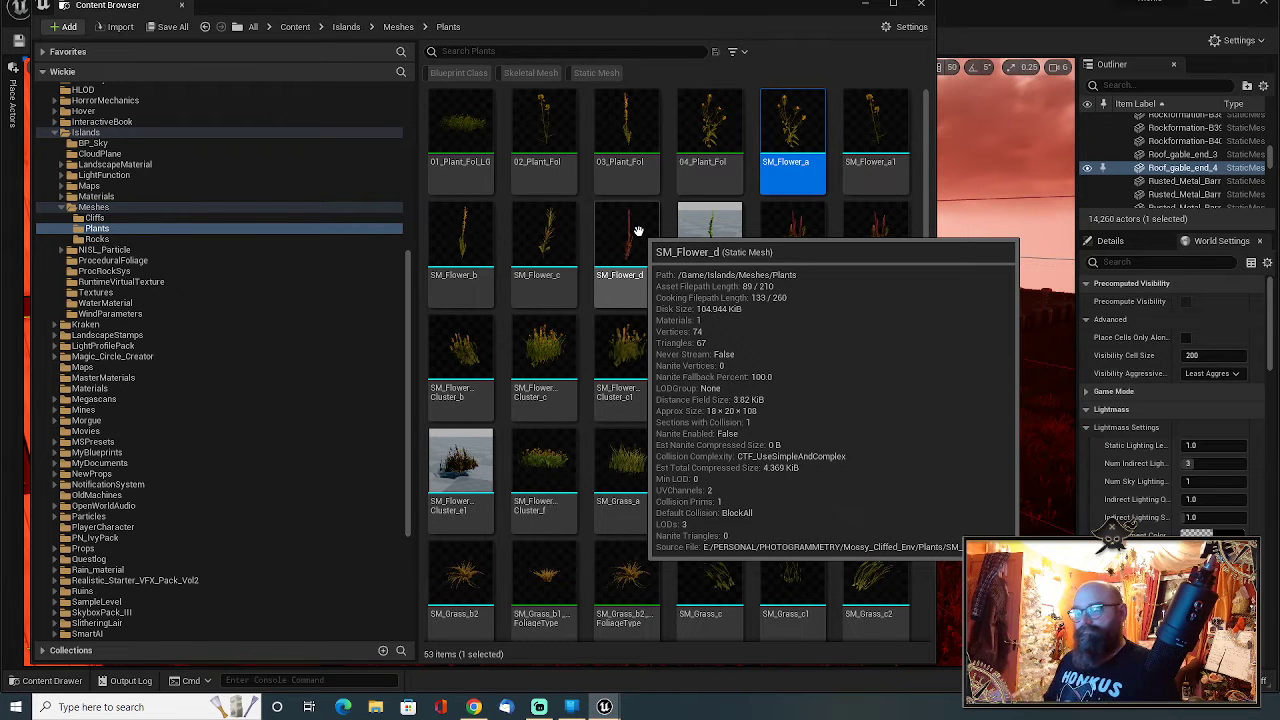
Step: Select the SM_Flower_a1 and SM_Flower_b meshes and open them together for bulk editing in the Property Matrix
{"action": "left_click", "coordinate": [858, 168]}
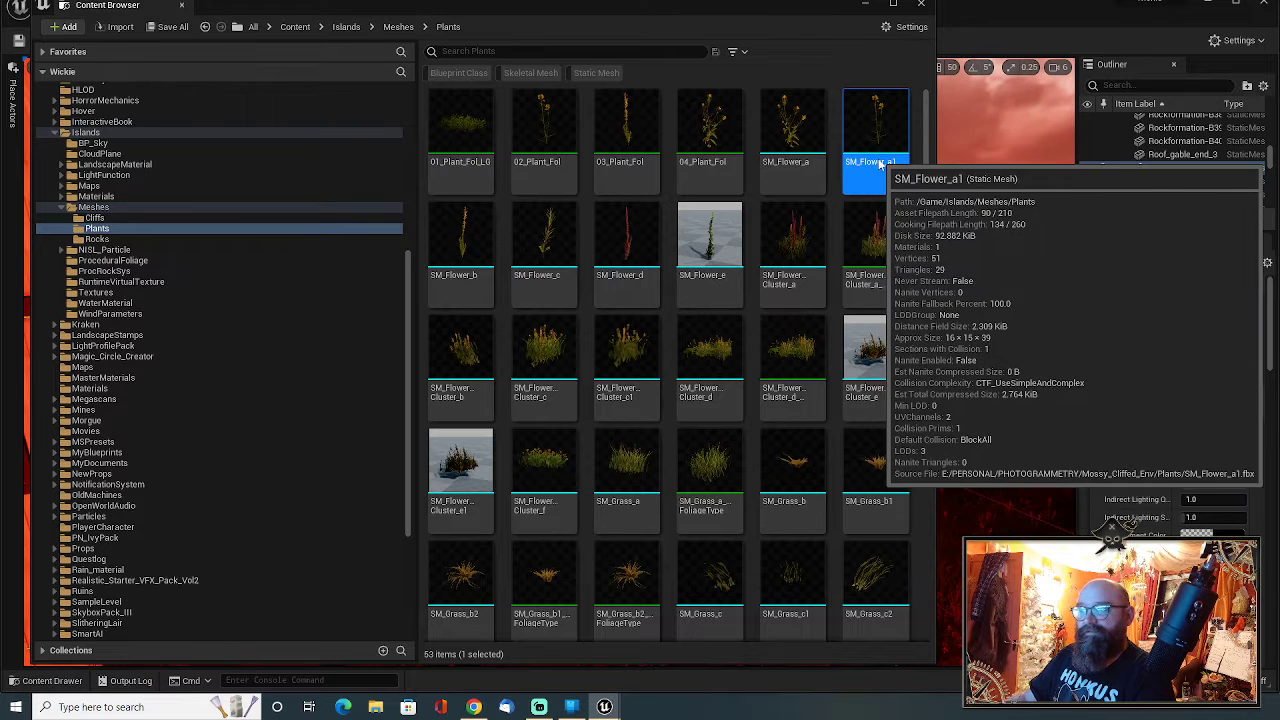
{"action": "right_click", "coordinate": [877, 160]}
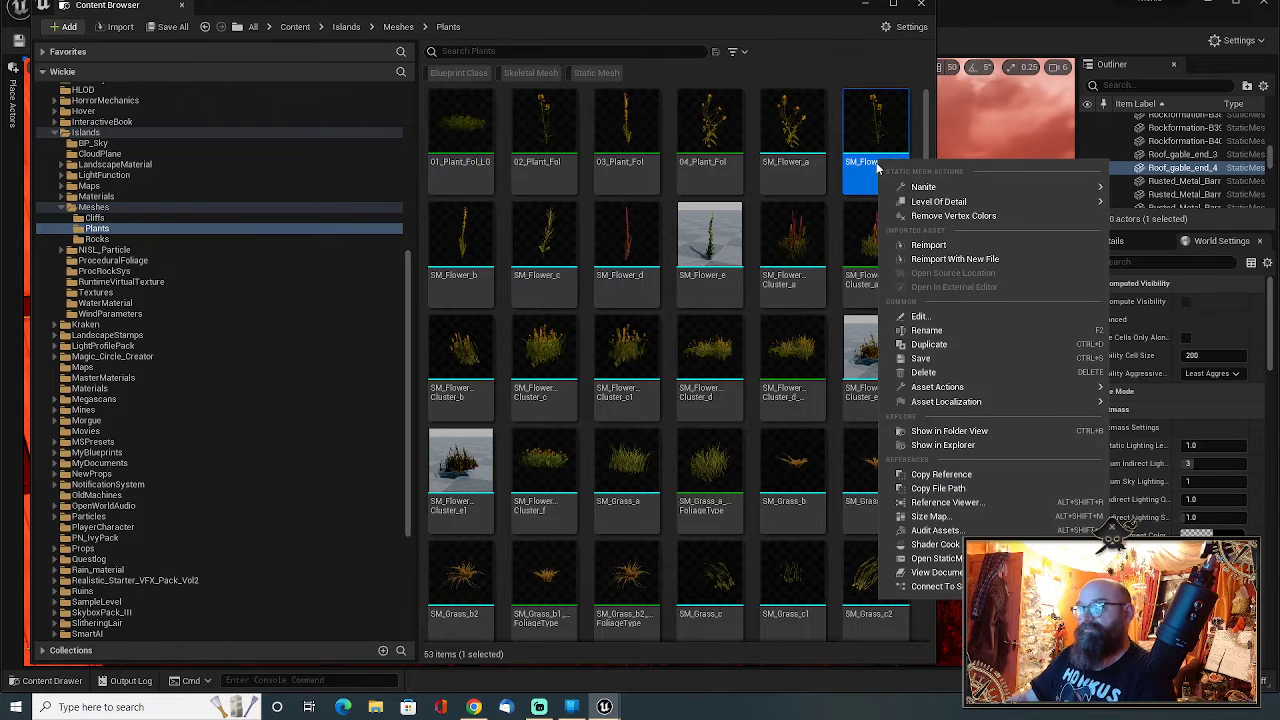
{"action": "left_click", "coordinate": [455, 275], "text": "ctrl"}
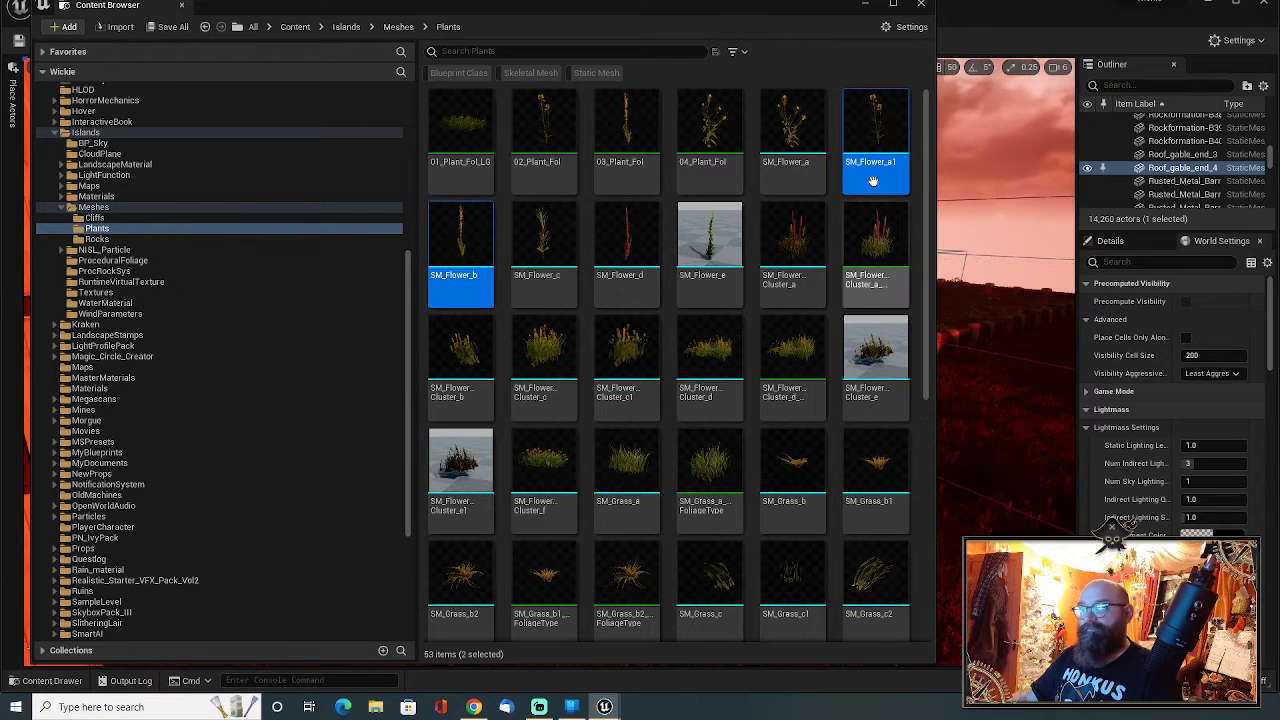
{"action": "mouse_move", "coordinate": [875, 175]}
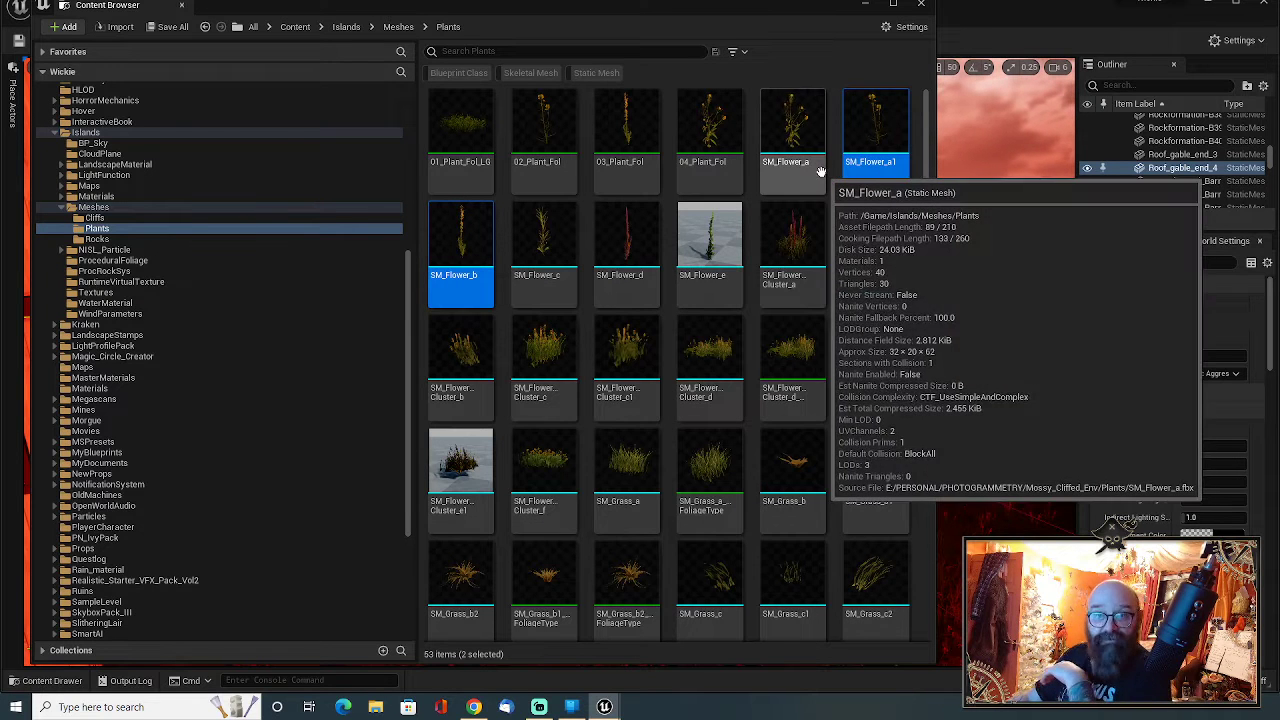
{"action": "right_click", "coordinate": [882, 163]}
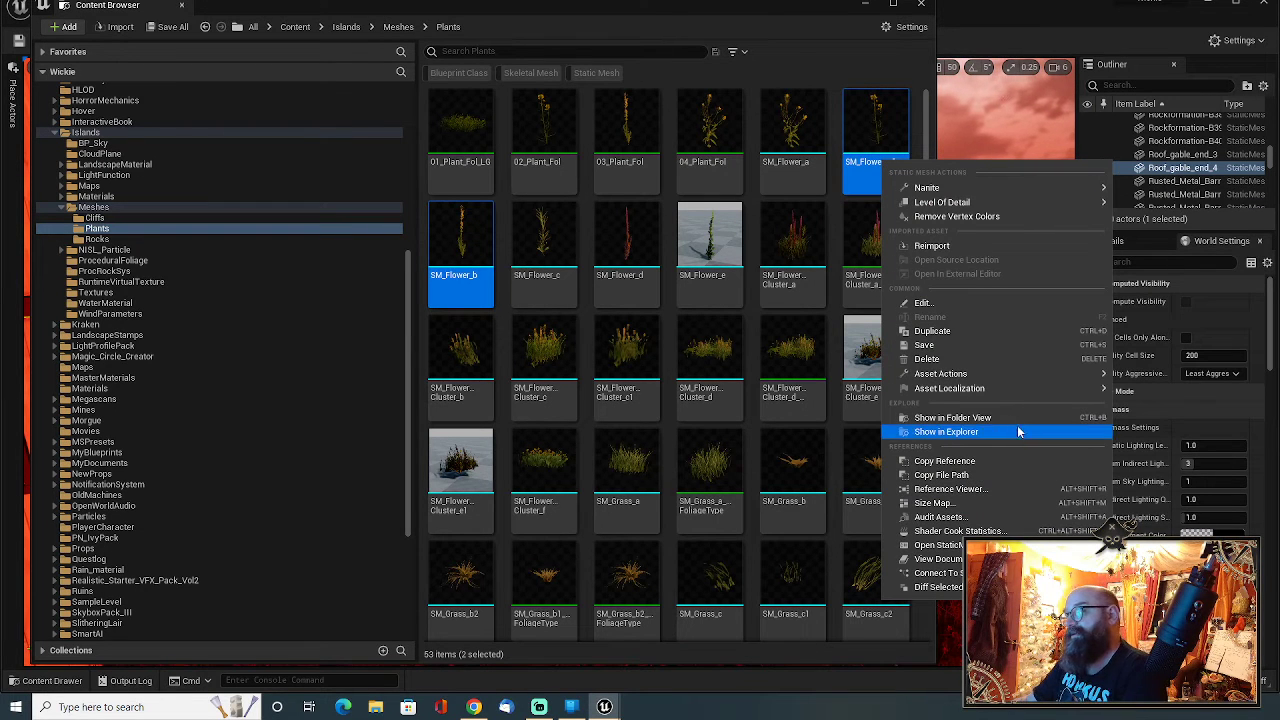
{"action": "mouse_move", "coordinate": [983, 376]}
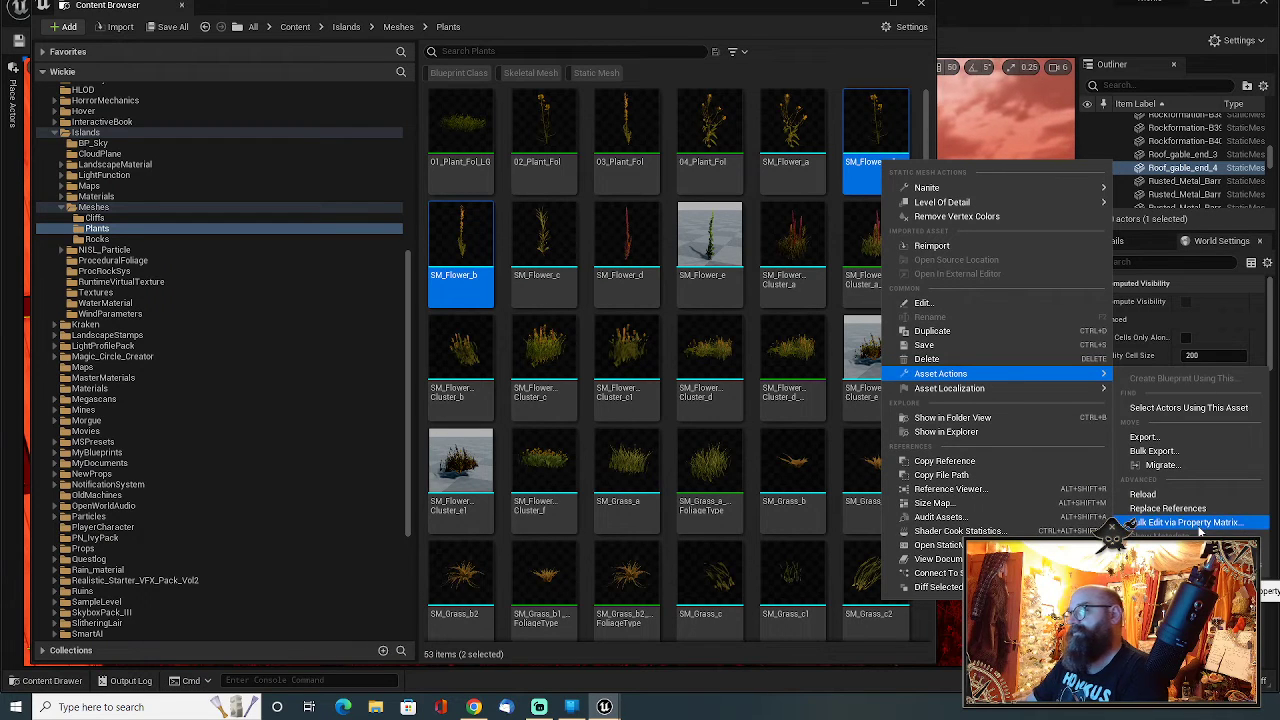
{"action": "left_click", "coordinate": [1150, 522]}
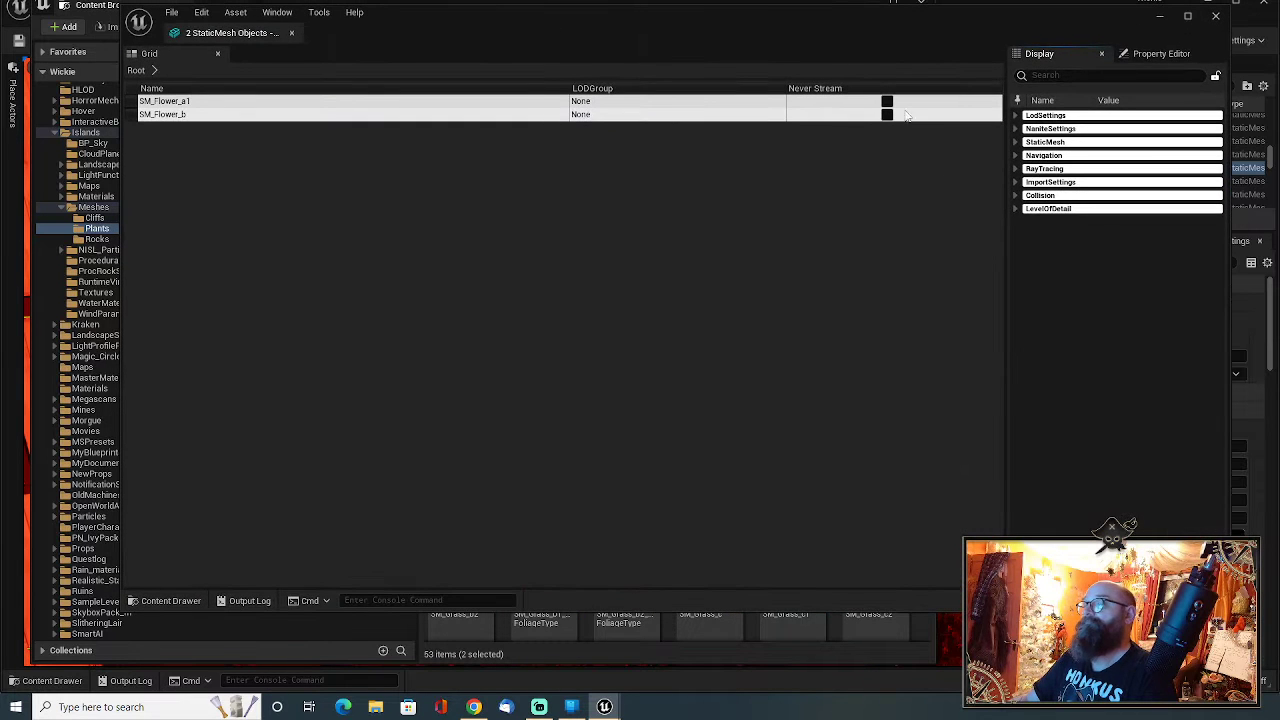
Step: Examine the StaticMesh and LodSettings properties shared by both flower meshes, and close the Property Matrix
{"action": "left_click", "coordinate": [1016, 142]}
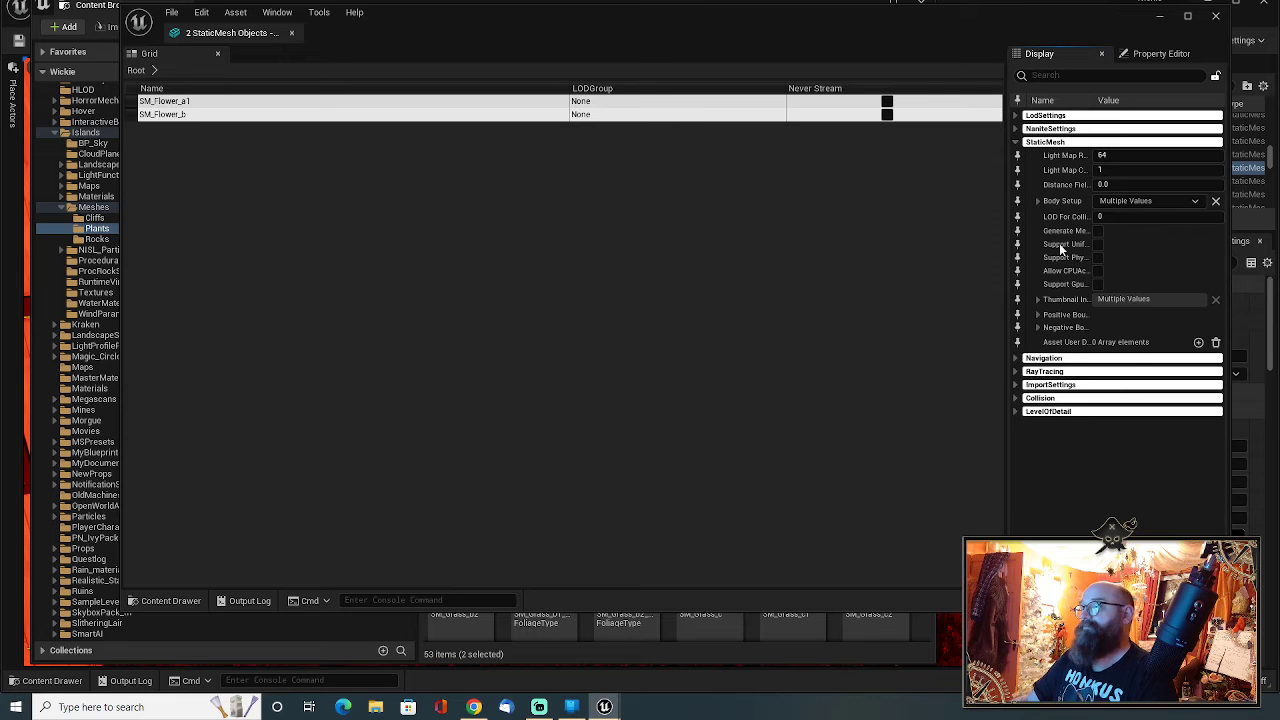
{"action": "left_click", "coordinate": [1016, 115]}
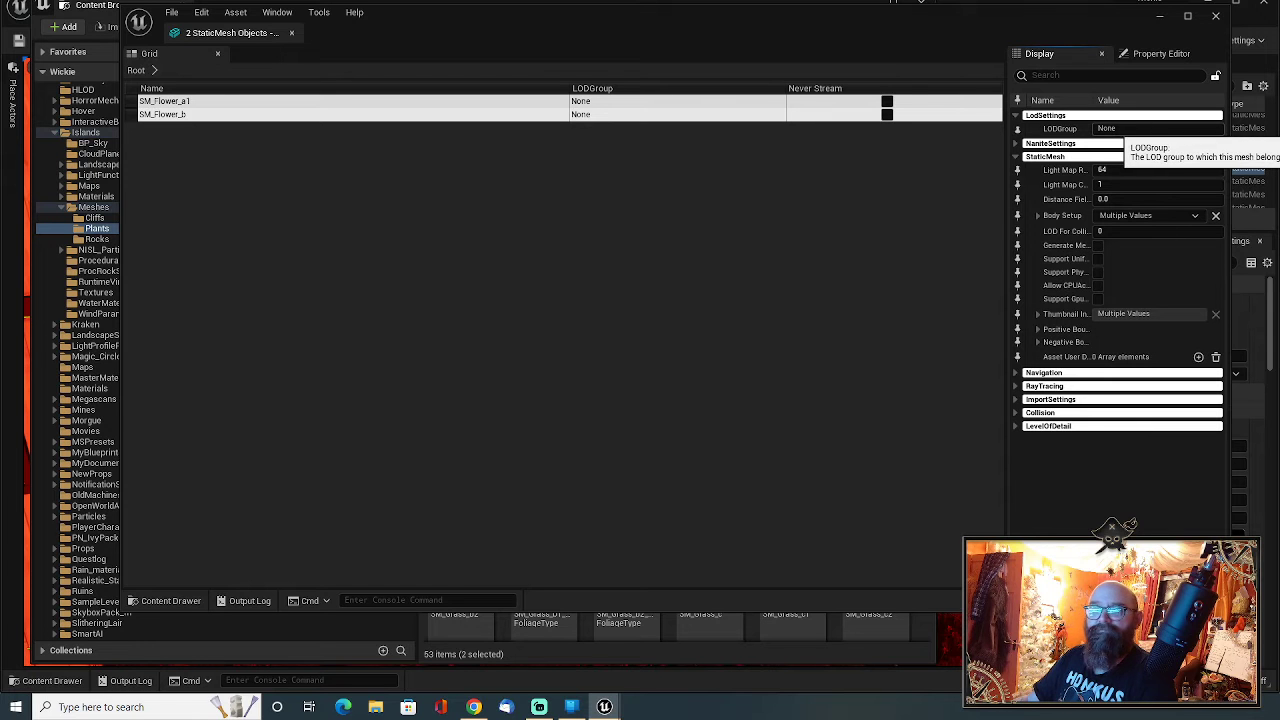
{"action": "middle_click", "coordinate": [243, 35]}
Step: Open the SM_Flower_a1 mesh in its editor and inspect the flower with LOD Auto at near and far distances
{"action": "left_click", "coordinate": [893, 193]}
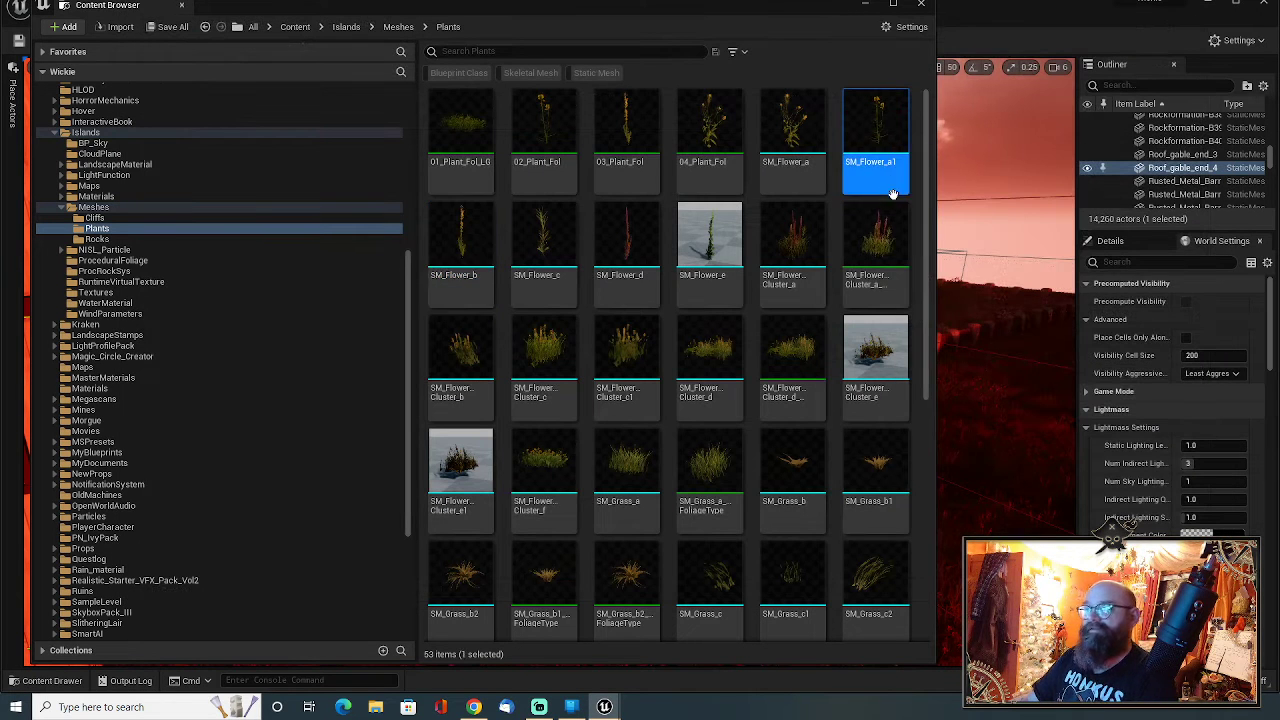
{"action": "double_click", "coordinate": [880, 172]}
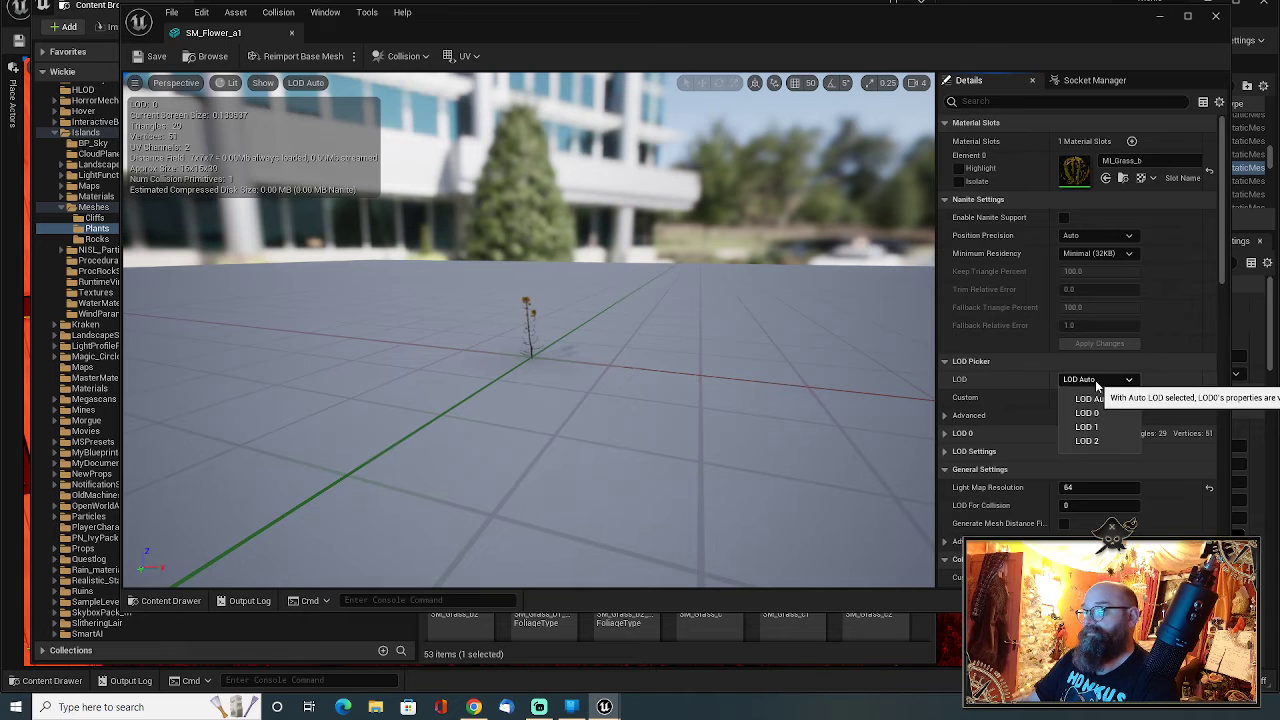
{"action": "left_click", "coordinate": [1096, 383]}
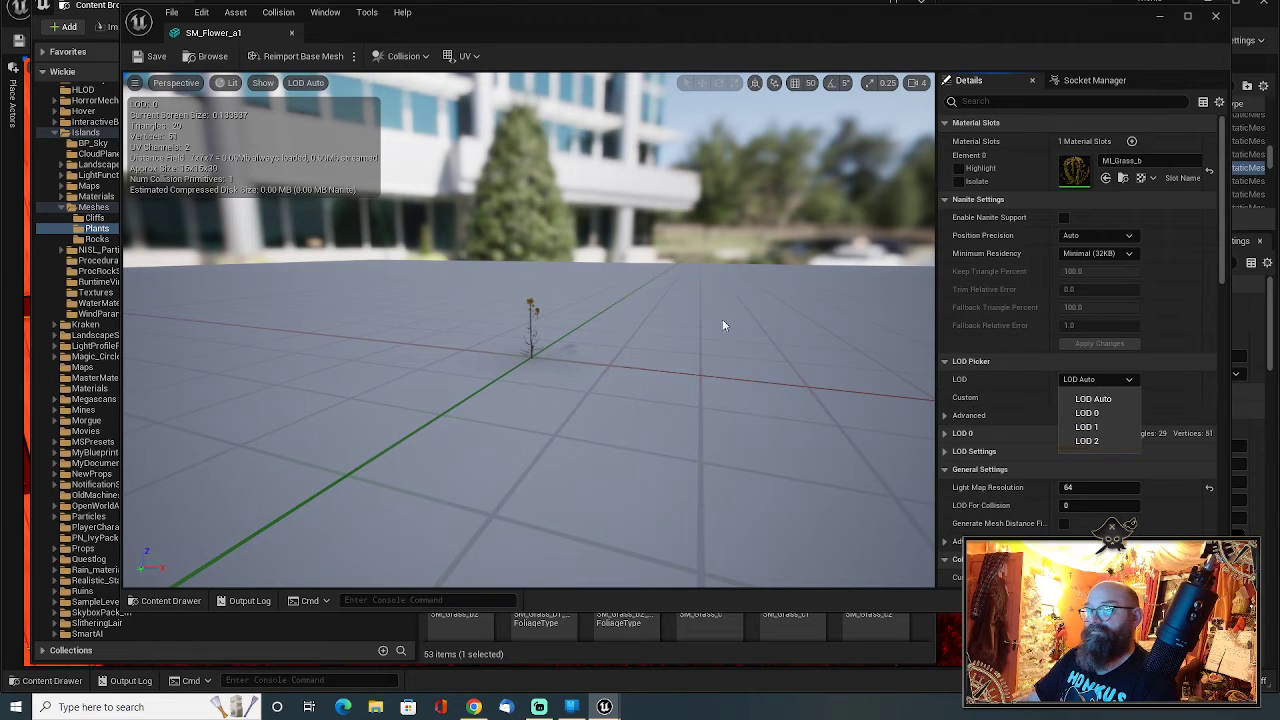
{"action": "left_click", "coordinate": [578, 358]}
{"action": "scroll", "coordinate": [550, 360], "scroll_direction": "up", "scroll_amount": 3}
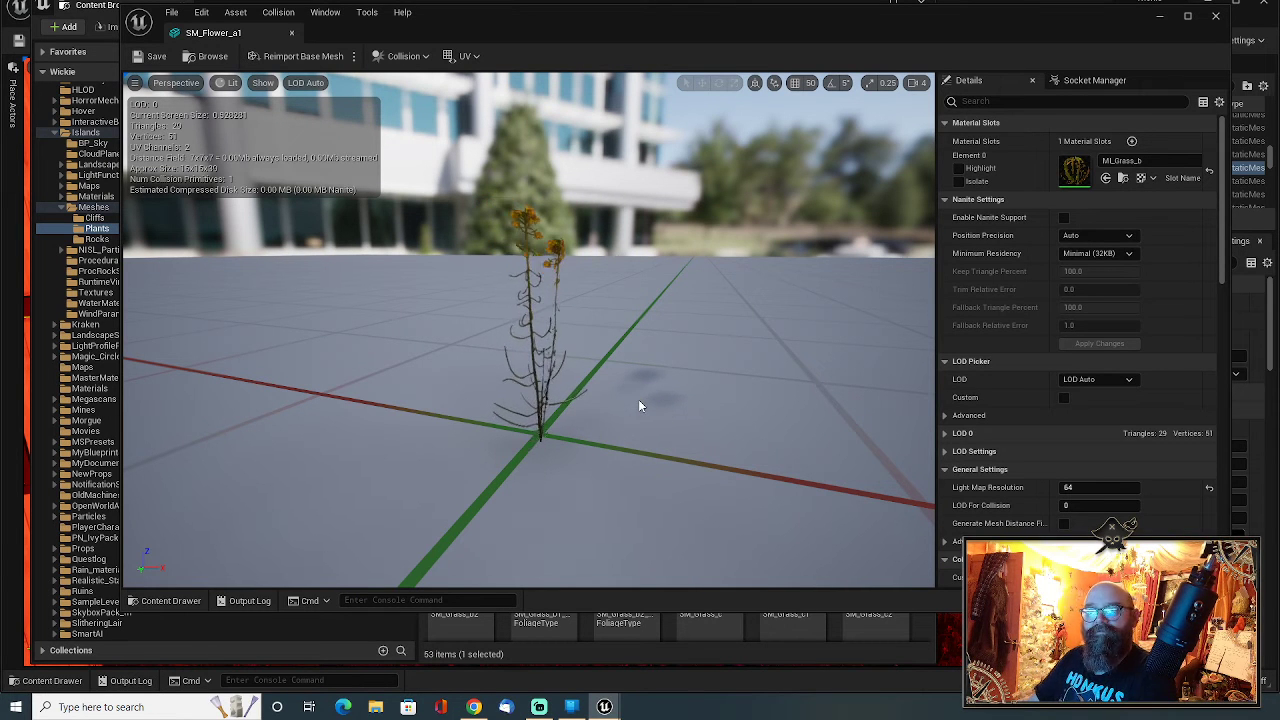
{"action": "scroll", "coordinate": [640, 405], "scroll_direction": "down", "scroll_amount": 5}
{"action": "scroll", "coordinate": [640, 405], "scroll_direction": "down", "scroll_amount": 3}
{"action": "left_click_drag", "start_coordinate": [640, 405], "coordinate": [632, 405]}
{"action": "scroll", "coordinate": [629, 409], "scroll_direction": "up", "scroll_amount": 5}
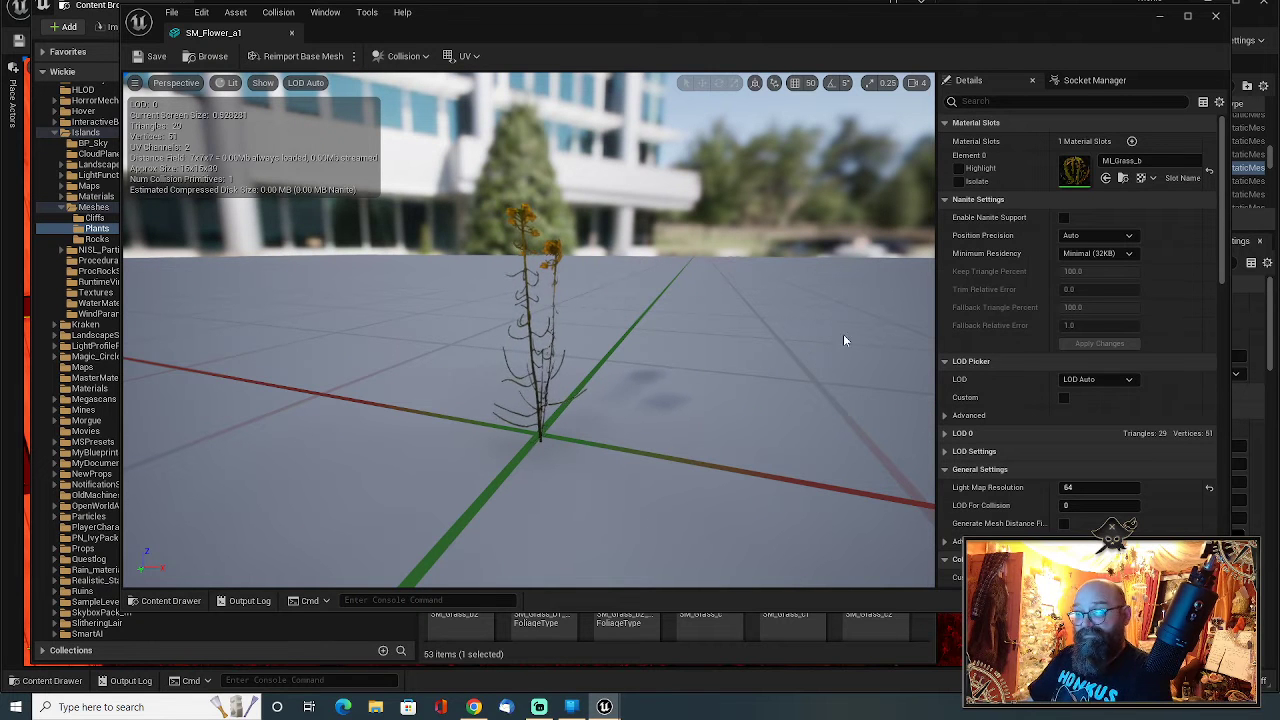
Step: Preview LOD 0 of the flower mesh from near and far
{"action": "left_click", "coordinate": [1088, 380]}
{"action": "left_click", "coordinate": [1088, 413]}
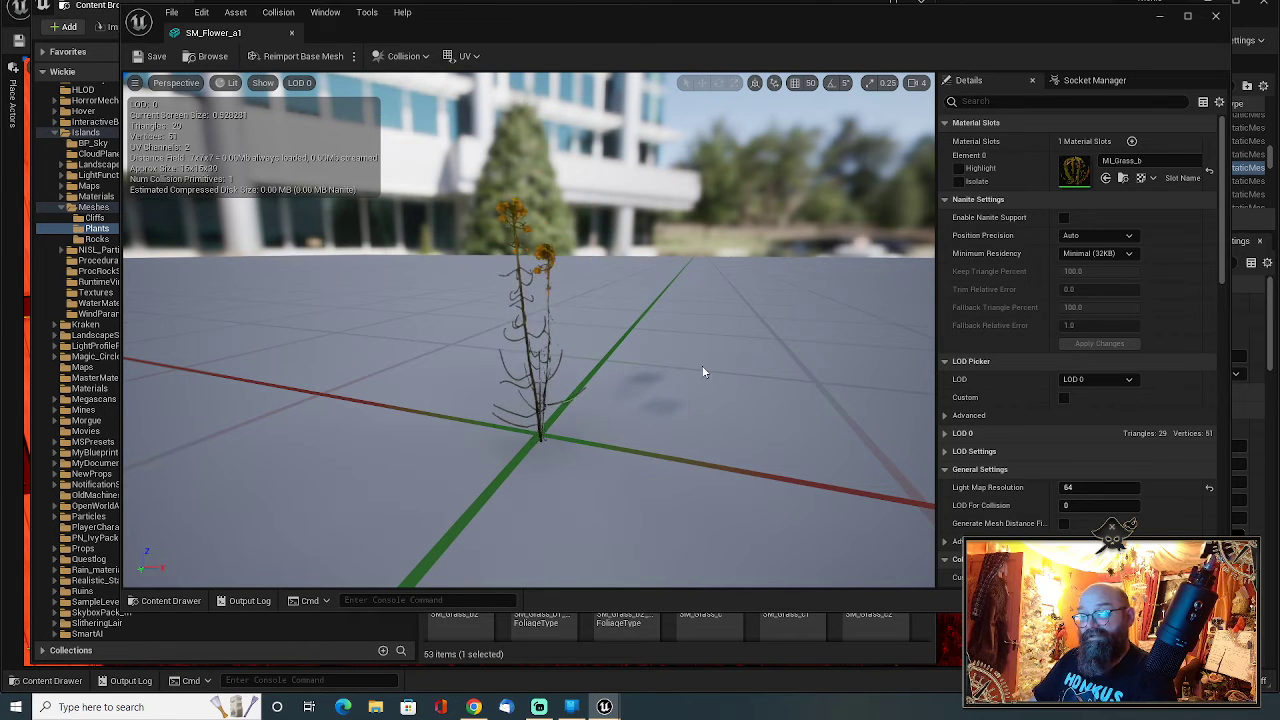
{"action": "scroll", "coordinate": [700, 372], "scroll_direction": "down", "scroll_amount": 3}
{"action": "scroll", "coordinate": [699, 365], "scroll_direction": "up", "scroll_amount": 3}
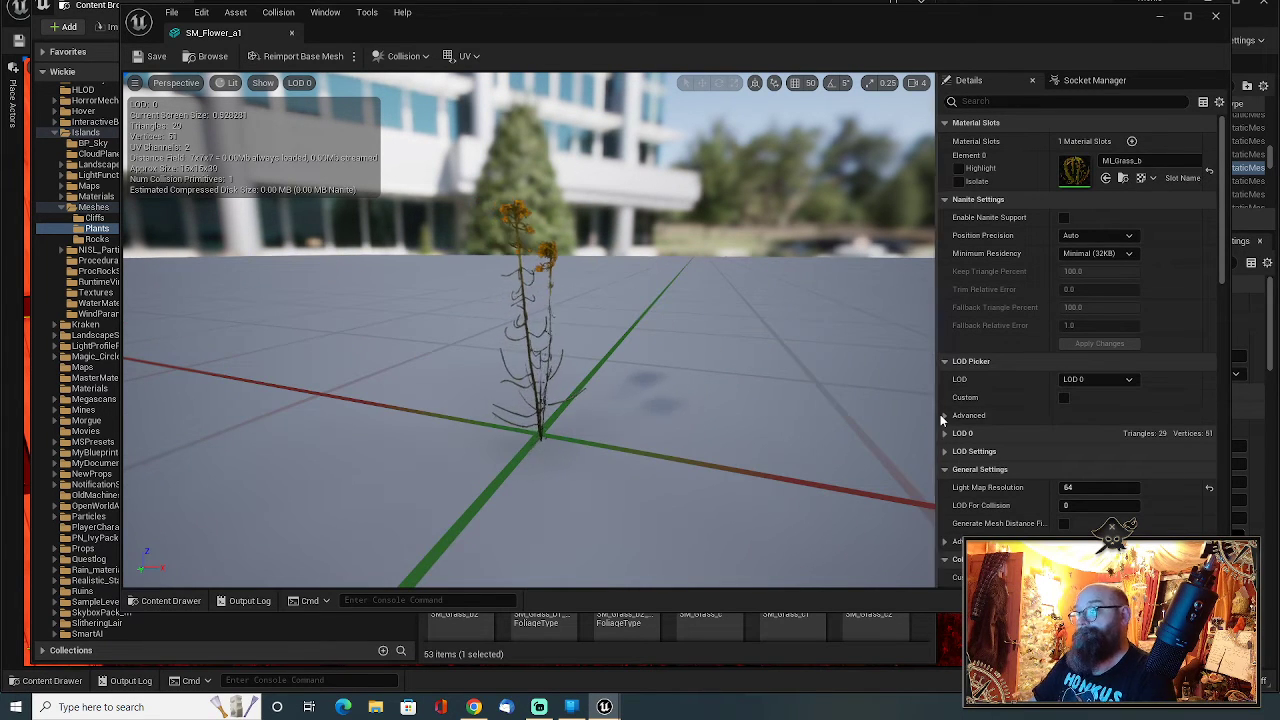
Step: Show LOD 1 of the flower, turn off Cast Shadow for Section 0, and check the flower at several distances
{"action": "left_click", "coordinate": [1096, 378]}
{"action": "left_click", "coordinate": [1090, 426]}
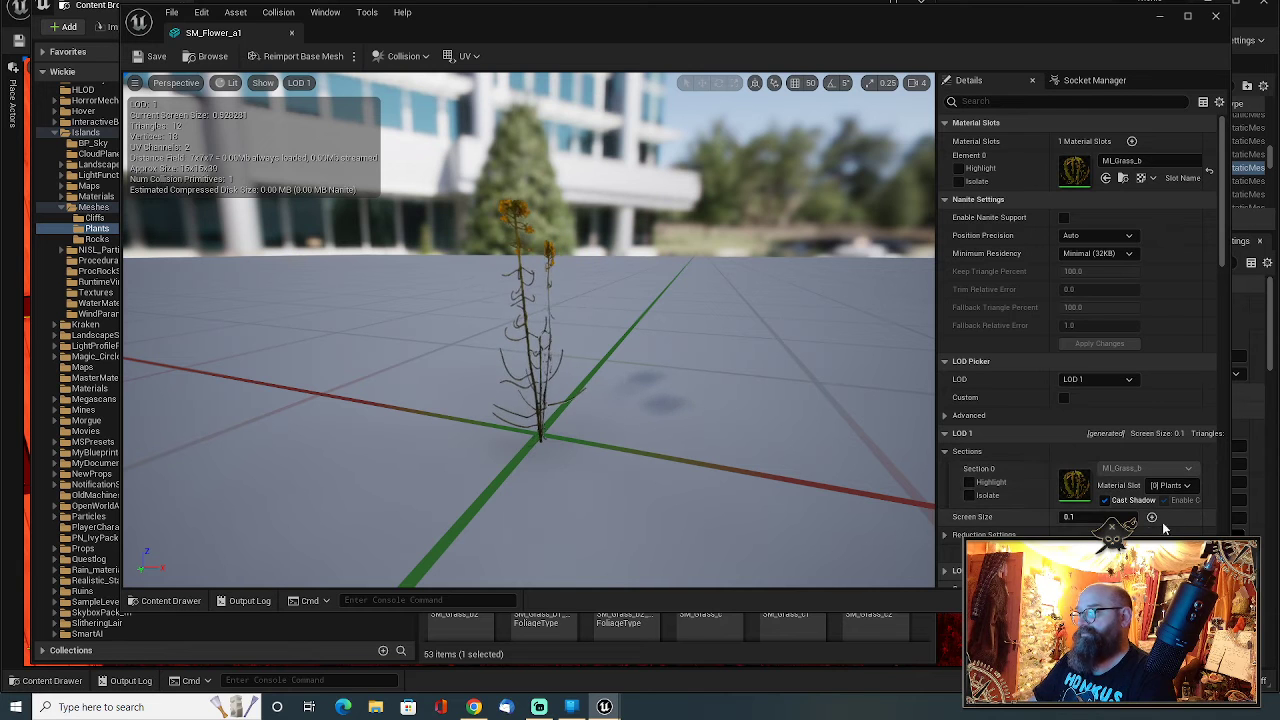
{"action": "left_click", "coordinate": [1104, 499]}
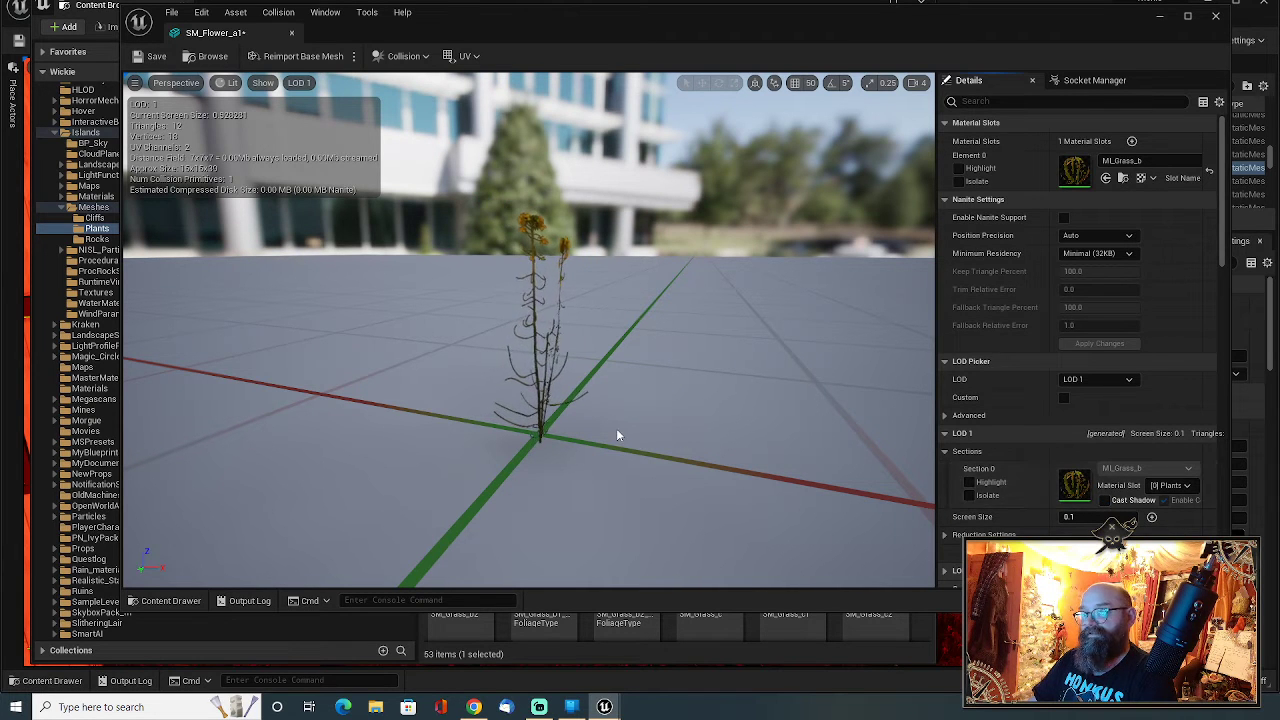
{"action": "scroll", "coordinate": [616, 428], "scroll_direction": "up", "scroll_amount": 4}
{"action": "scroll", "coordinate": [616, 429], "scroll_direction": "down", "scroll_amount": 8}
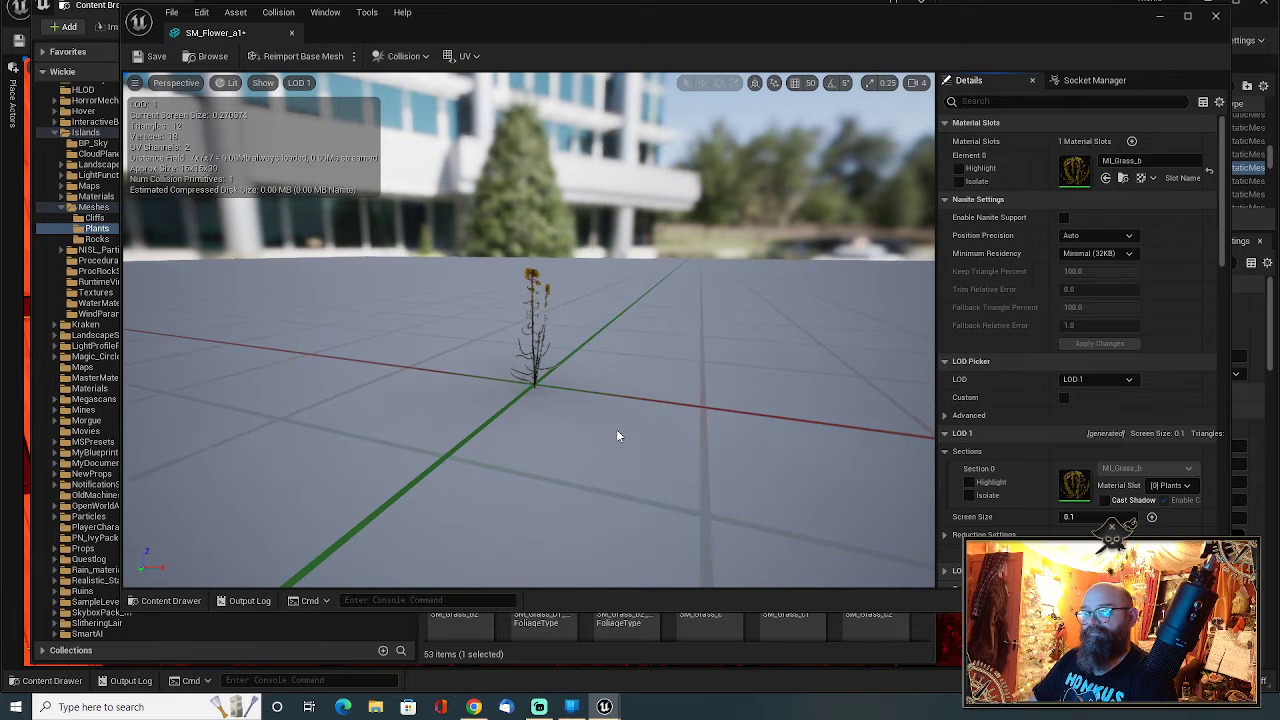
{"action": "scroll", "coordinate": [616, 429], "scroll_direction": "down", "scroll_amount": 5}
{"action": "scroll", "coordinate": [616, 429], "scroll_direction": "down", "scroll_amount": 5}
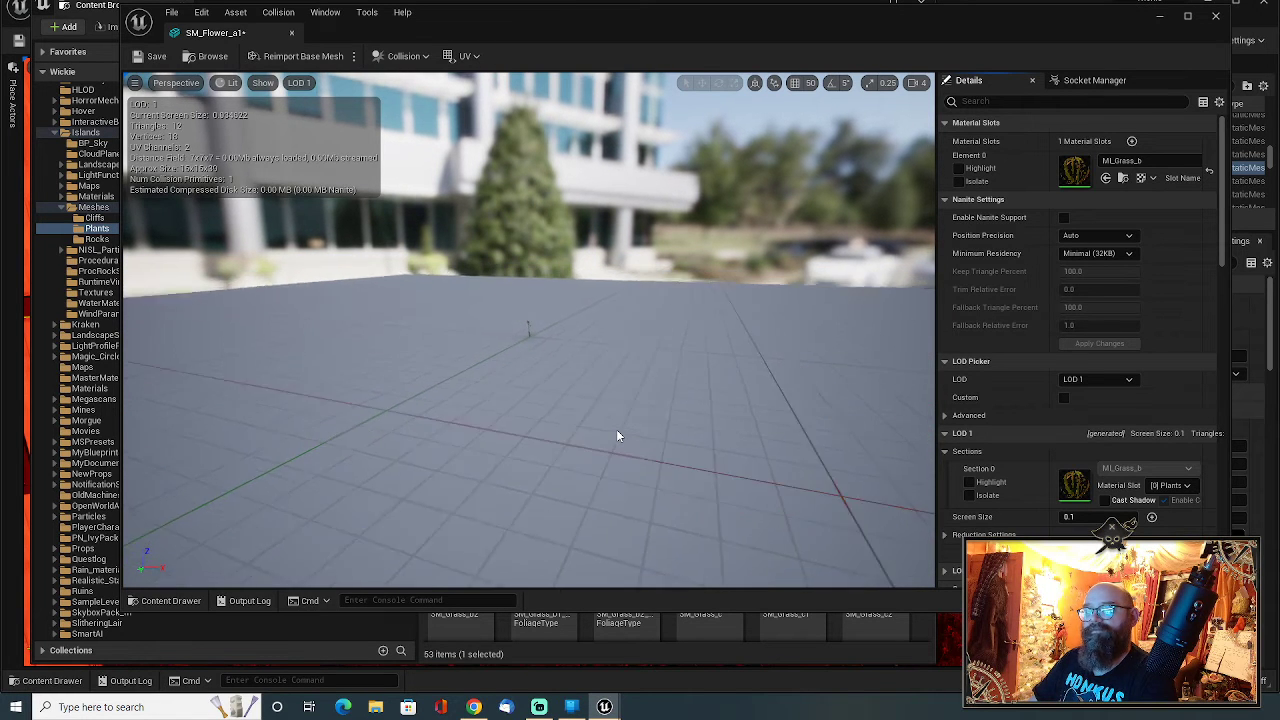
Step: Inspect the flower up close without its shadow and turn Cast Shadow back on for LOD 1's Section 0
{"action": "scroll", "coordinate": [531, 357], "scroll_direction": "up", "scroll_amount": 4}
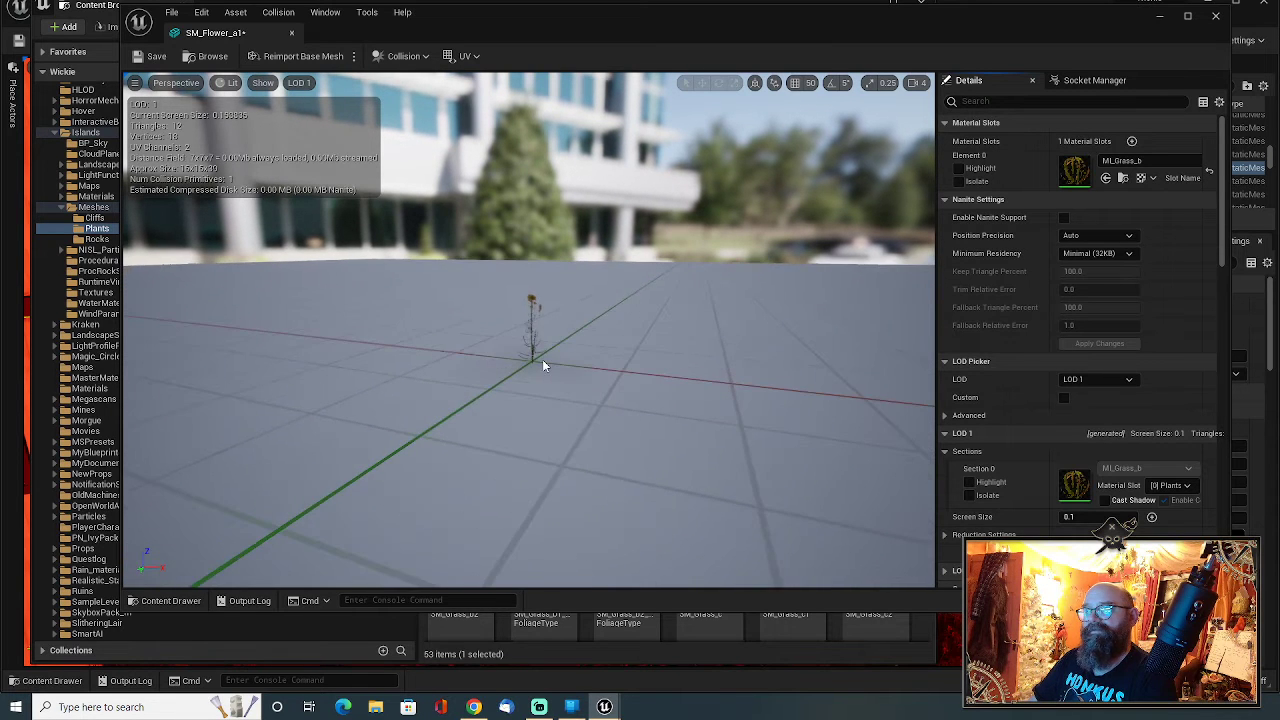
{"action": "scroll", "coordinate": [543, 363], "scroll_direction": "up", "scroll_amount": 5}
{"action": "scroll", "coordinate": [543, 363], "scroll_direction": "down", "scroll_amount": 5}
{"action": "scroll", "coordinate": [543, 363], "scroll_direction": "up", "scroll_amount": 5}
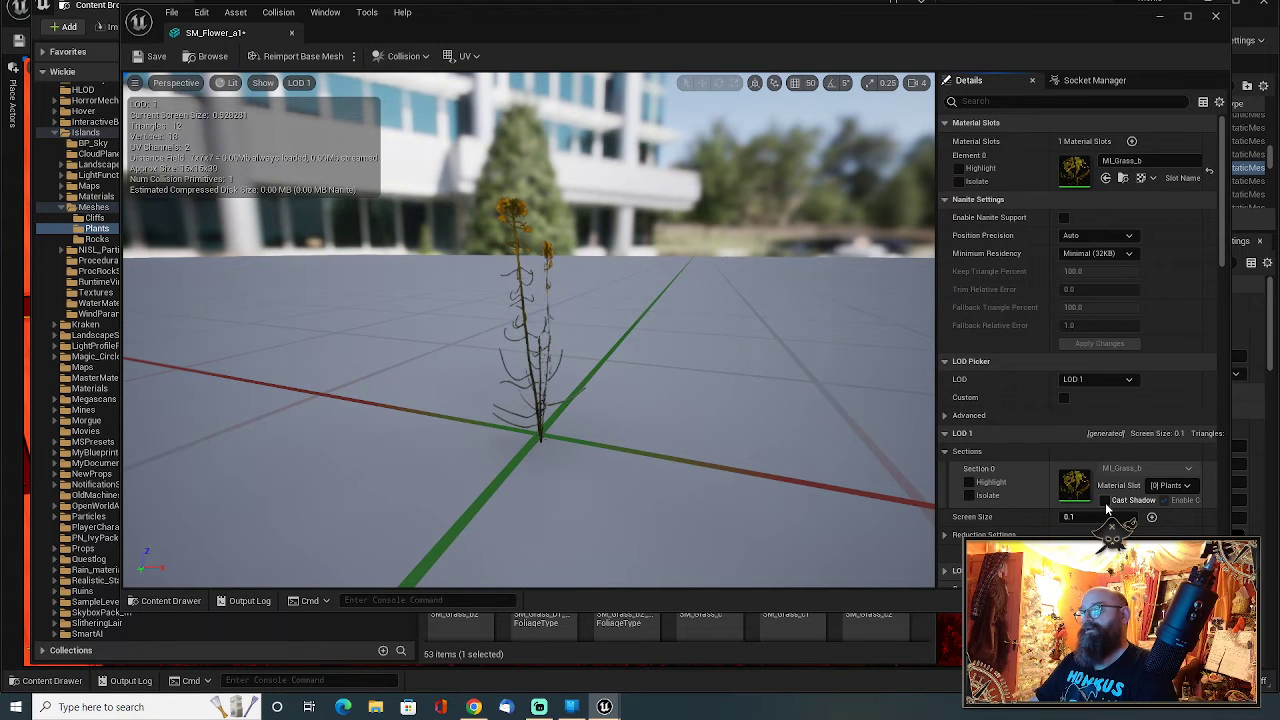
{"action": "scroll", "coordinate": [705, 446], "scroll_direction": "down", "scroll_amount": 3}
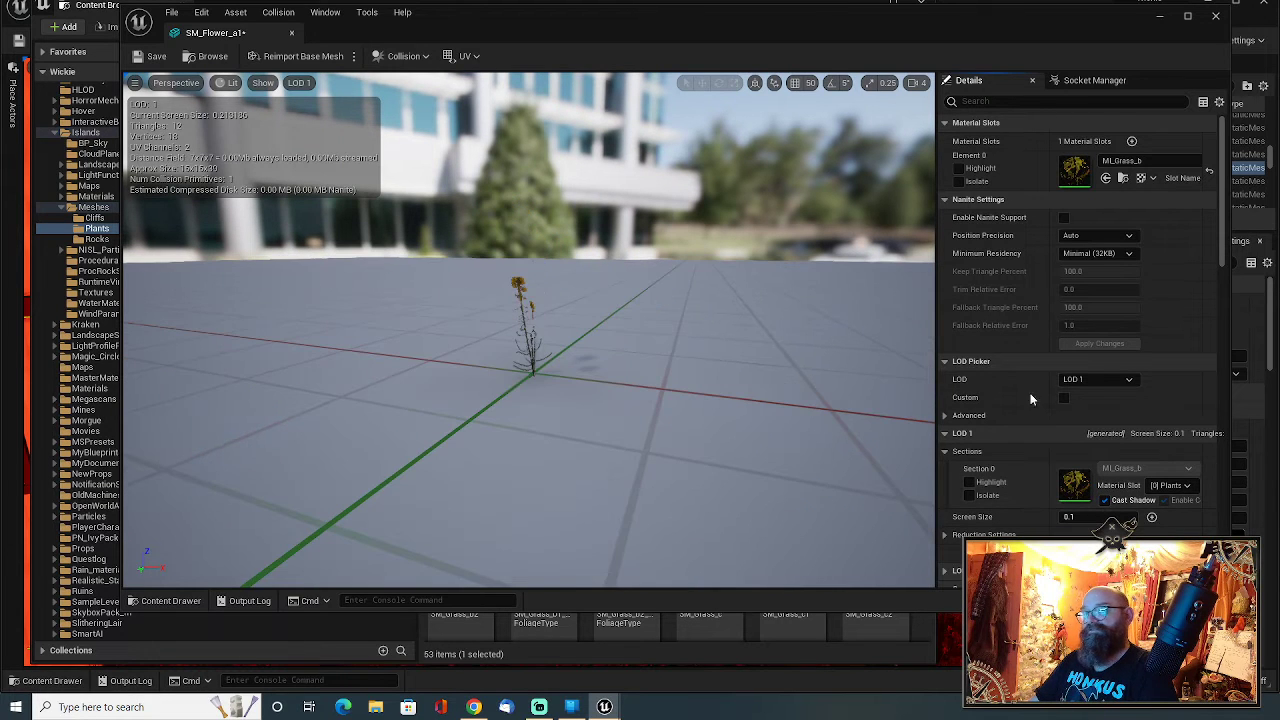
Step: Show LOD 2 of the flower and turn off Cast Shadow for its Section 0
{"action": "left_click", "coordinate": [1095, 379]}
{"action": "left_click", "coordinate": [1097, 439]}
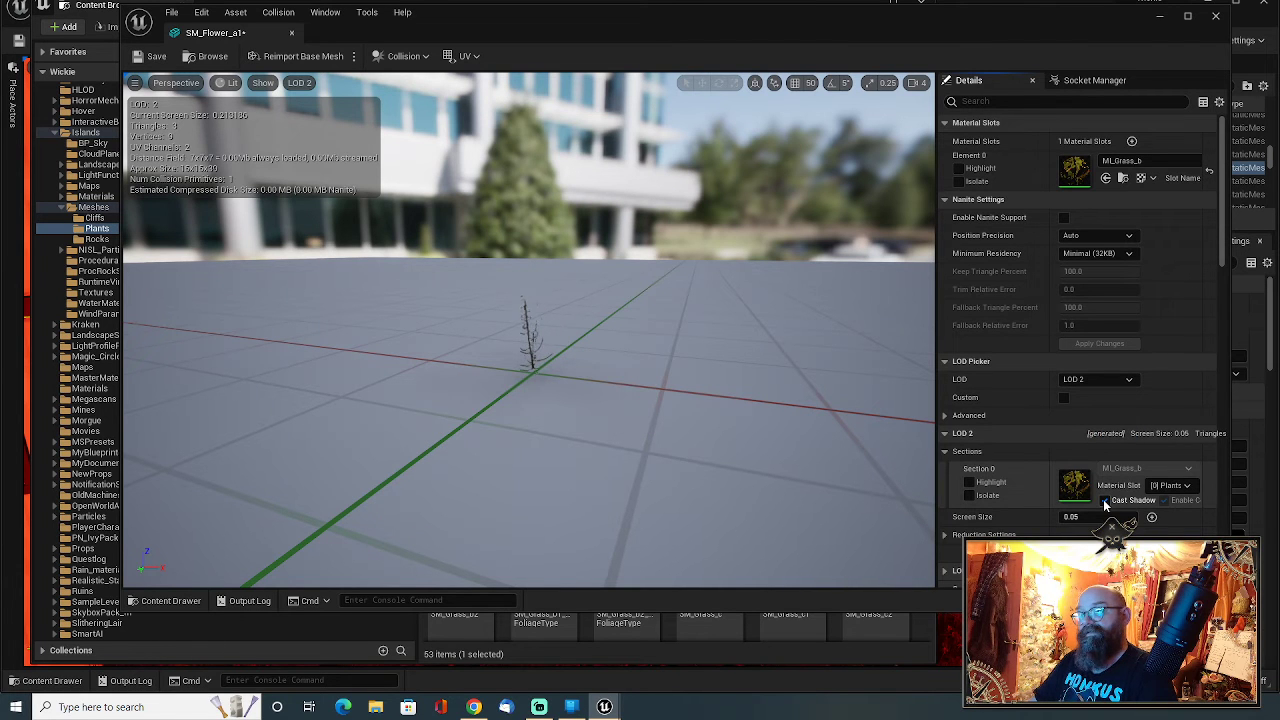
{"action": "scroll", "coordinate": [636, 426], "scroll_direction": "up", "scroll_amount": 5}
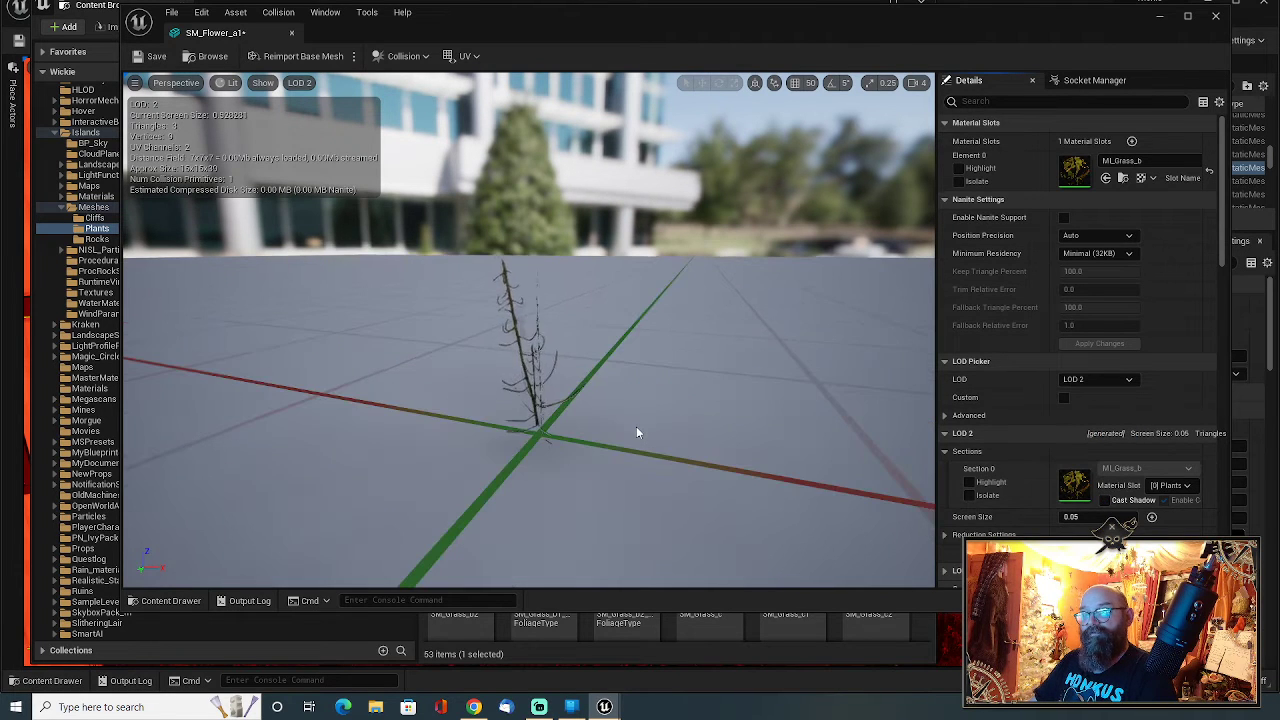
{"action": "scroll", "coordinate": [636, 426], "scroll_direction": "up", "scroll_amount": 2}
{"action": "scroll", "coordinate": [699, 419], "scroll_direction": "down", "scroll_amount": 6}
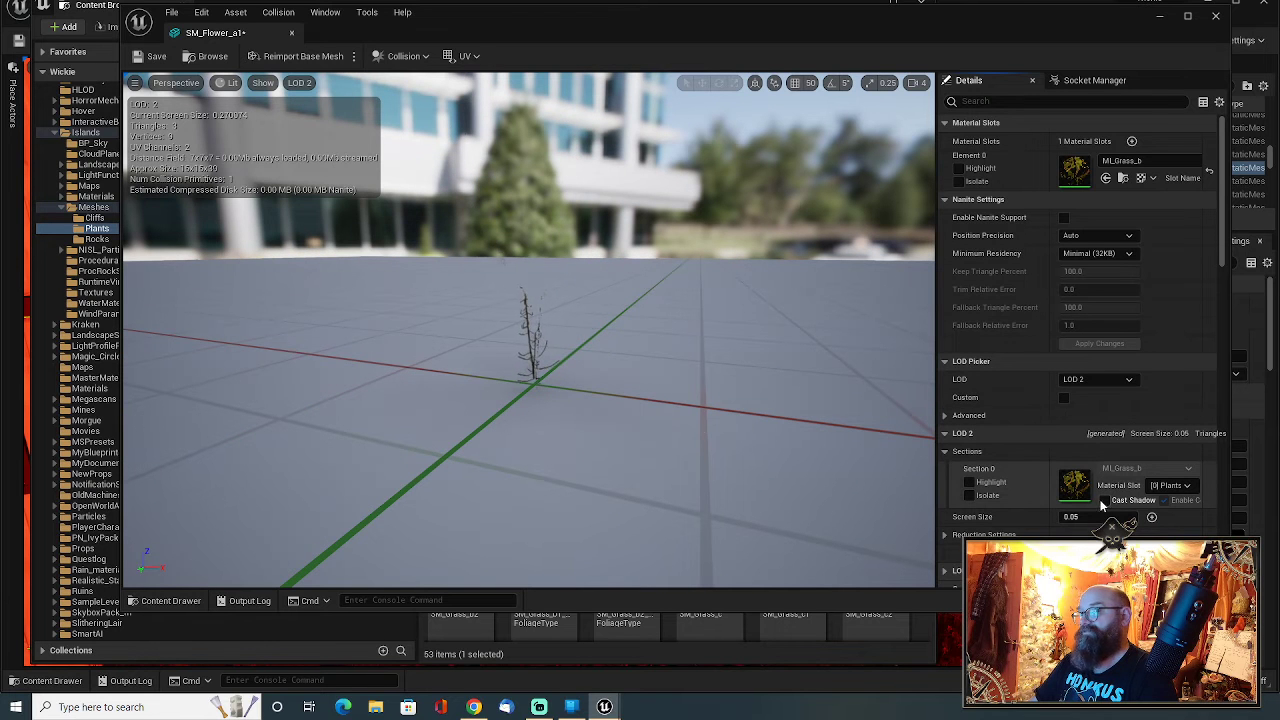
Step: Compare the flower's shadow in the LOD 1 and LOD 0 previews
{"action": "left_click", "coordinate": [1097, 378]}
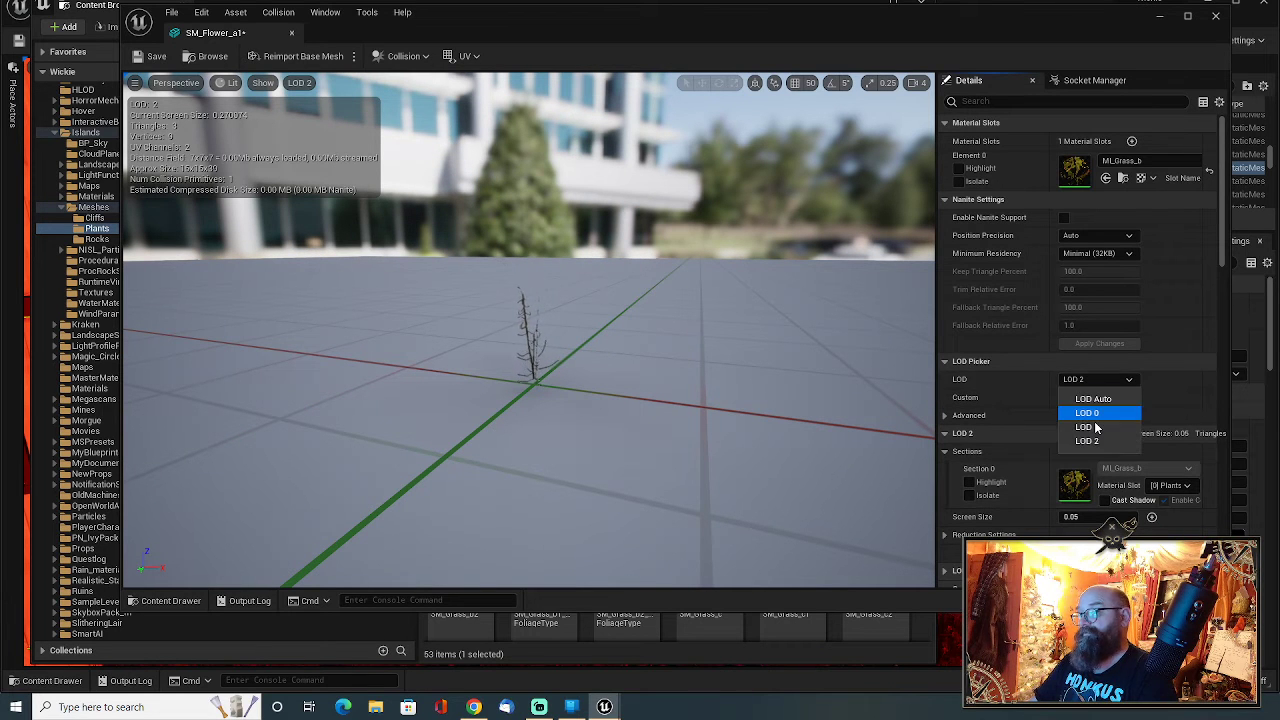
{"action": "left_click", "coordinate": [1096, 427]}
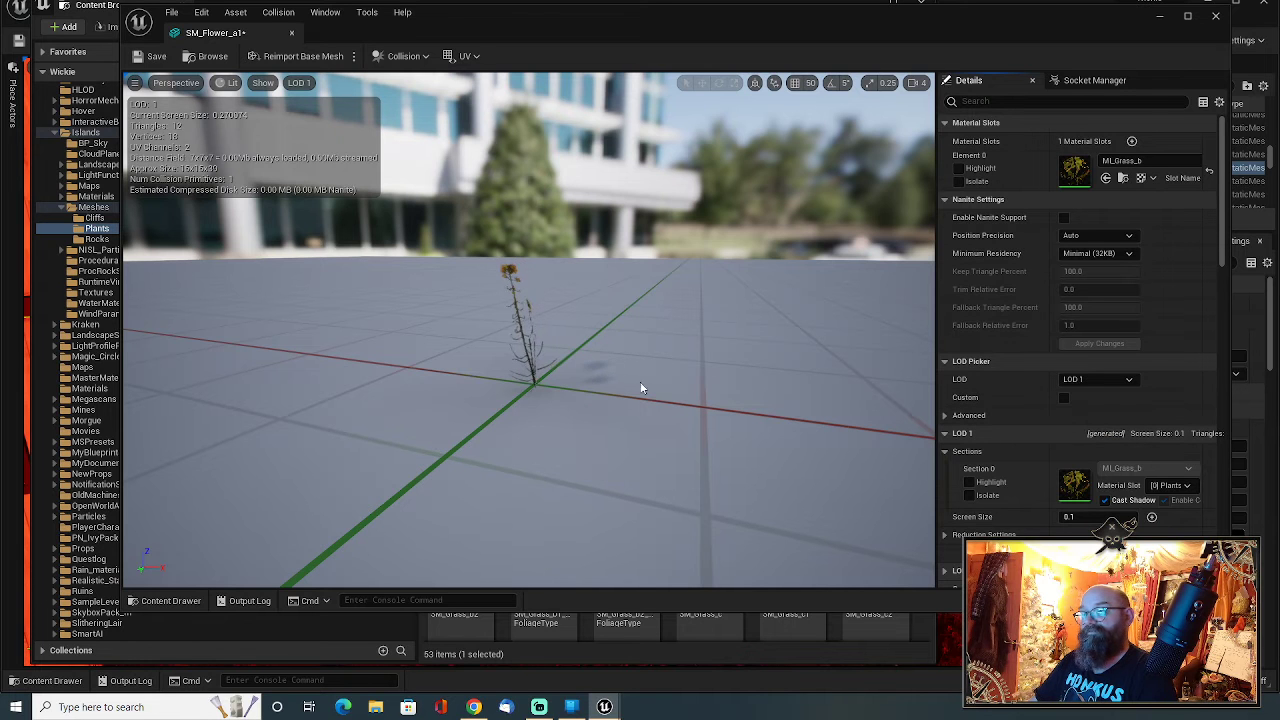
{"action": "left_click", "coordinate": [1106, 377]}
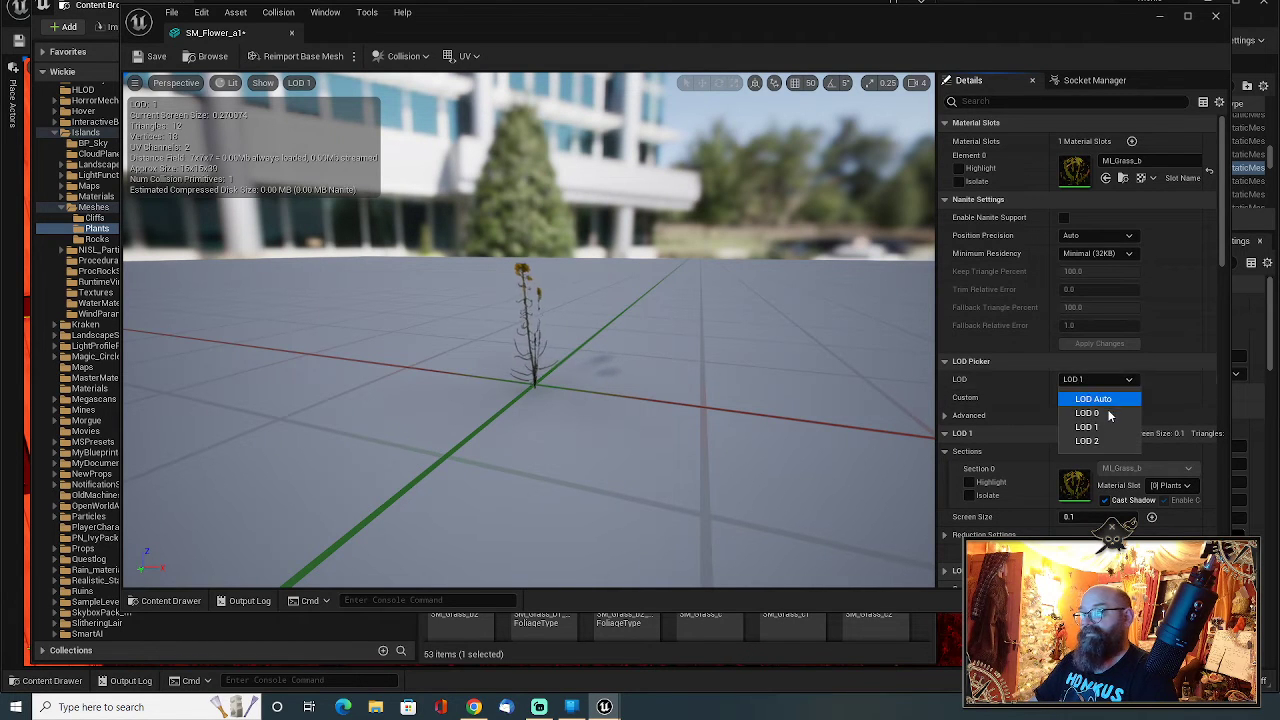
{"action": "left_click", "coordinate": [1109, 413]}
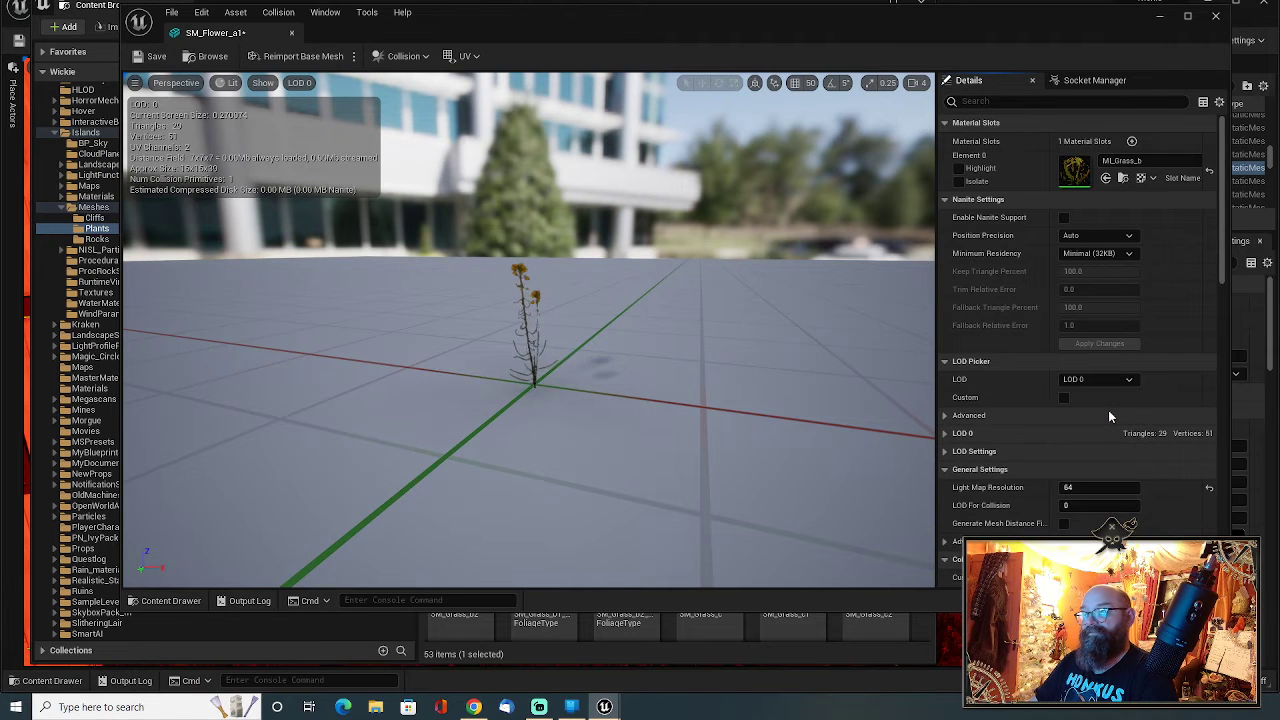
Step: Compare the flower's shadow between LOD 1 and LOD 0 again, viewing it up close
{"action": "left_click", "coordinate": [1106, 379]}
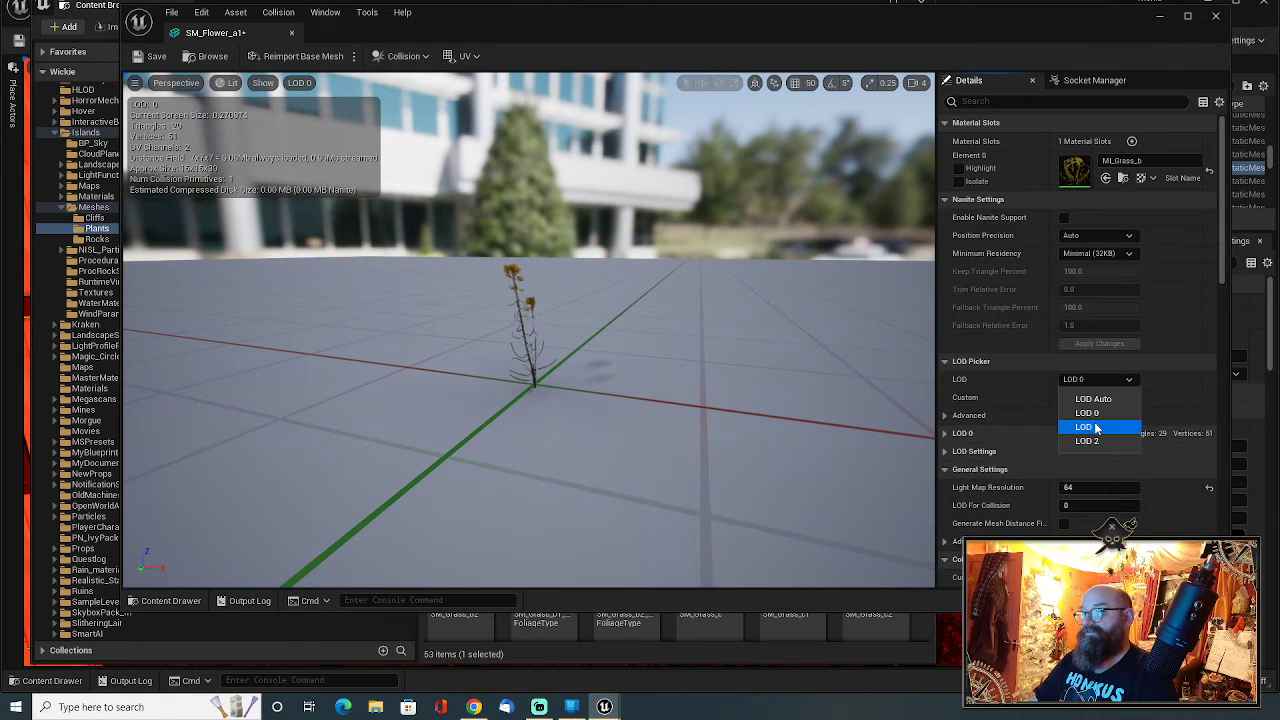
{"action": "left_click", "coordinate": [1097, 428]}
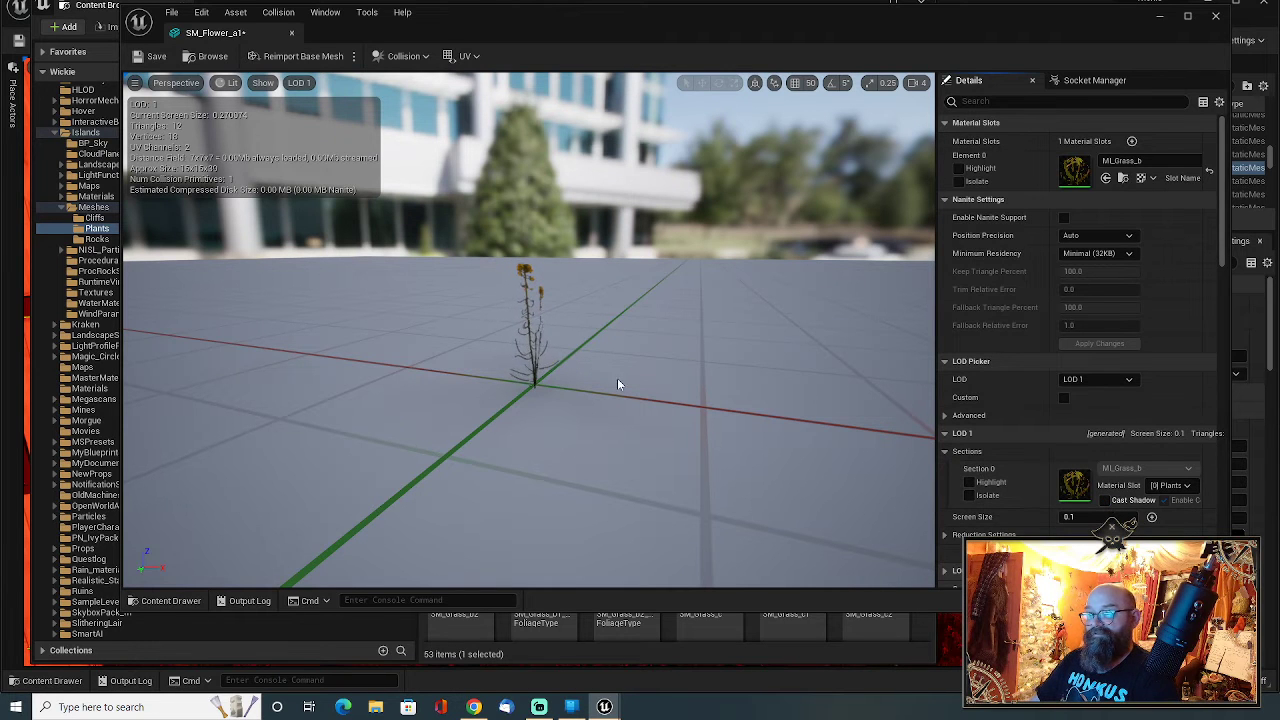
{"action": "scroll", "coordinate": [518, 382], "scroll_direction": "up", "scroll_amount": 5}
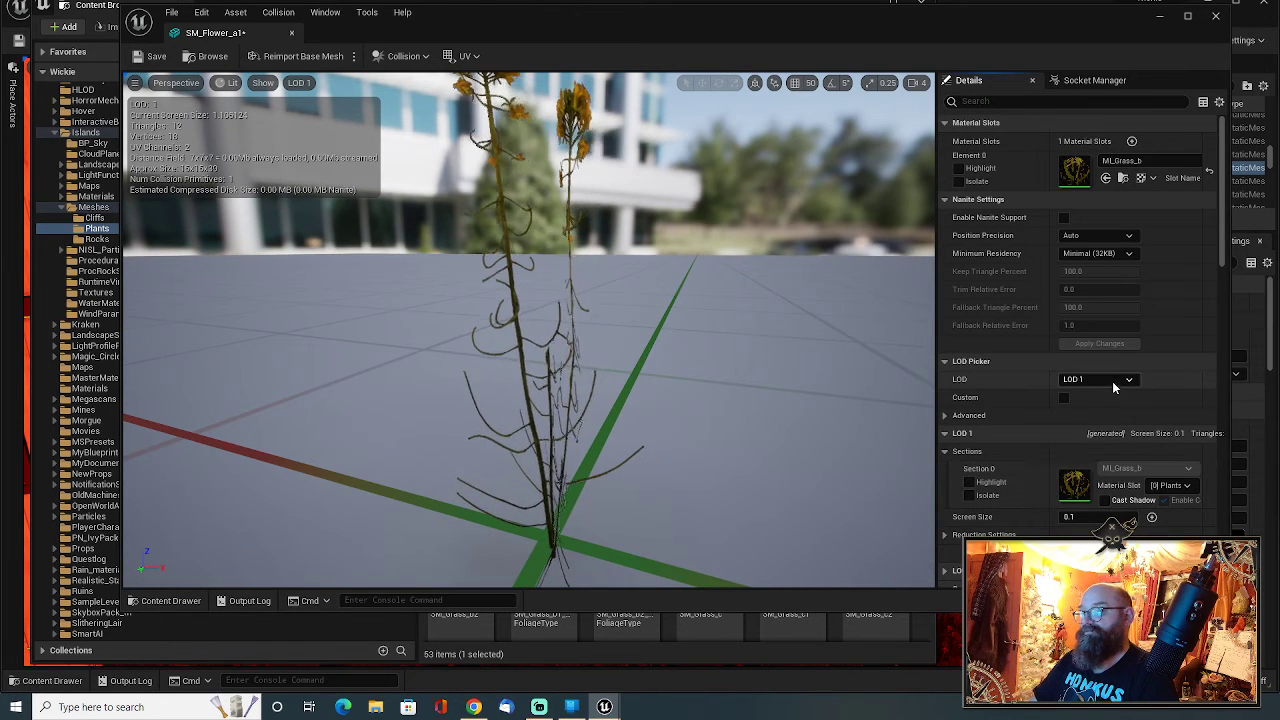
{"action": "left_click", "coordinate": [1113, 381]}
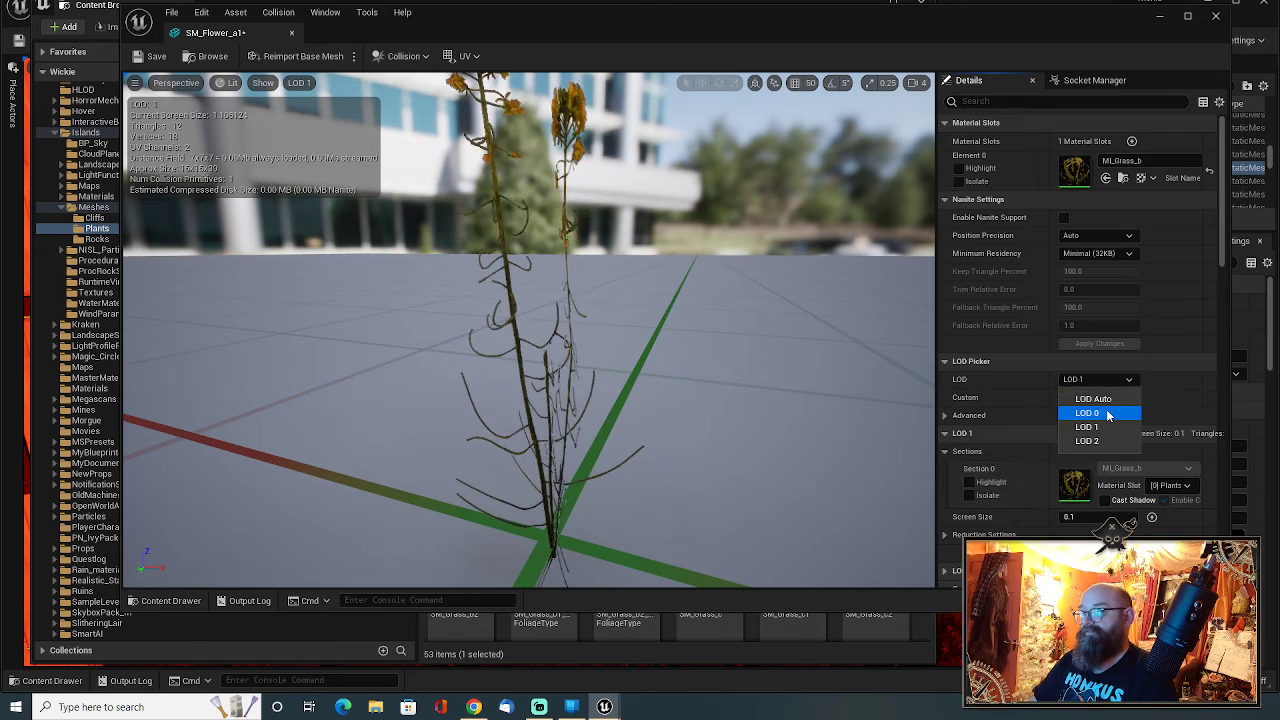
{"action": "left_click", "coordinate": [1120, 410]}
Step: Preview SM_Flower_a1 with LOD Auto at several distances, and save and close the mesh
{"action": "left_click", "coordinate": [1100, 380]}
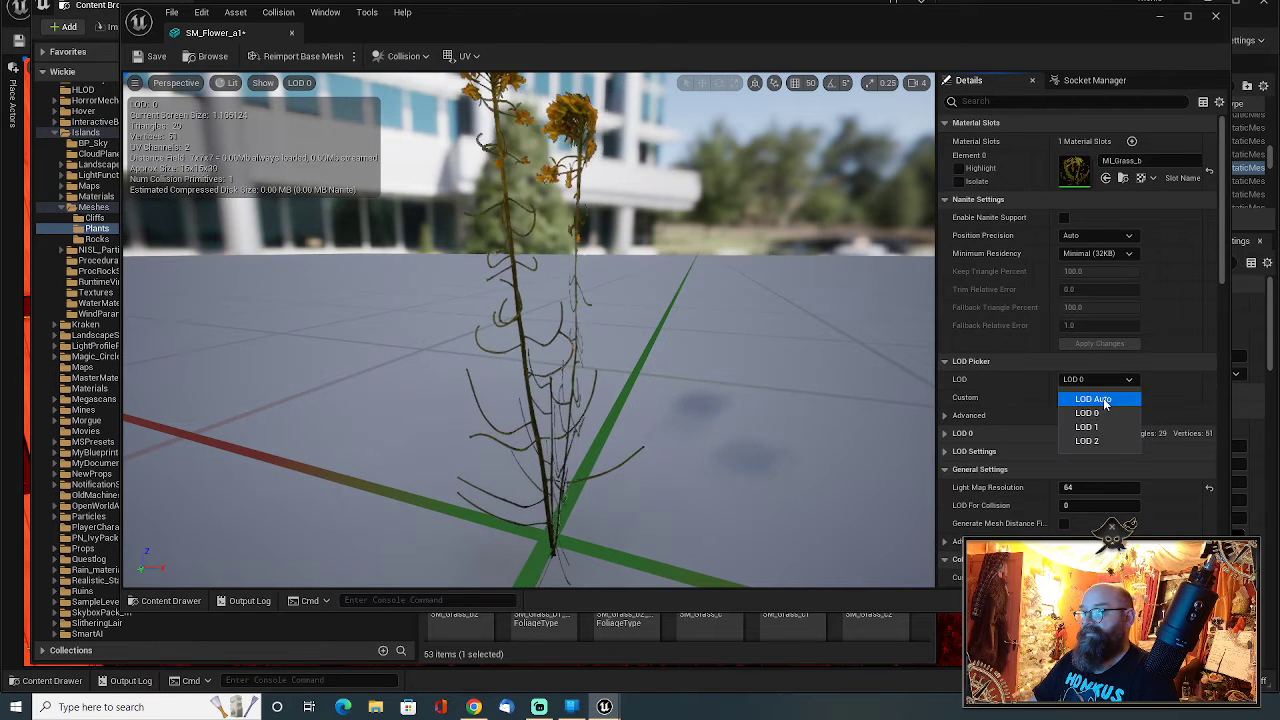
{"action": "left_click", "coordinate": [1103, 399]}
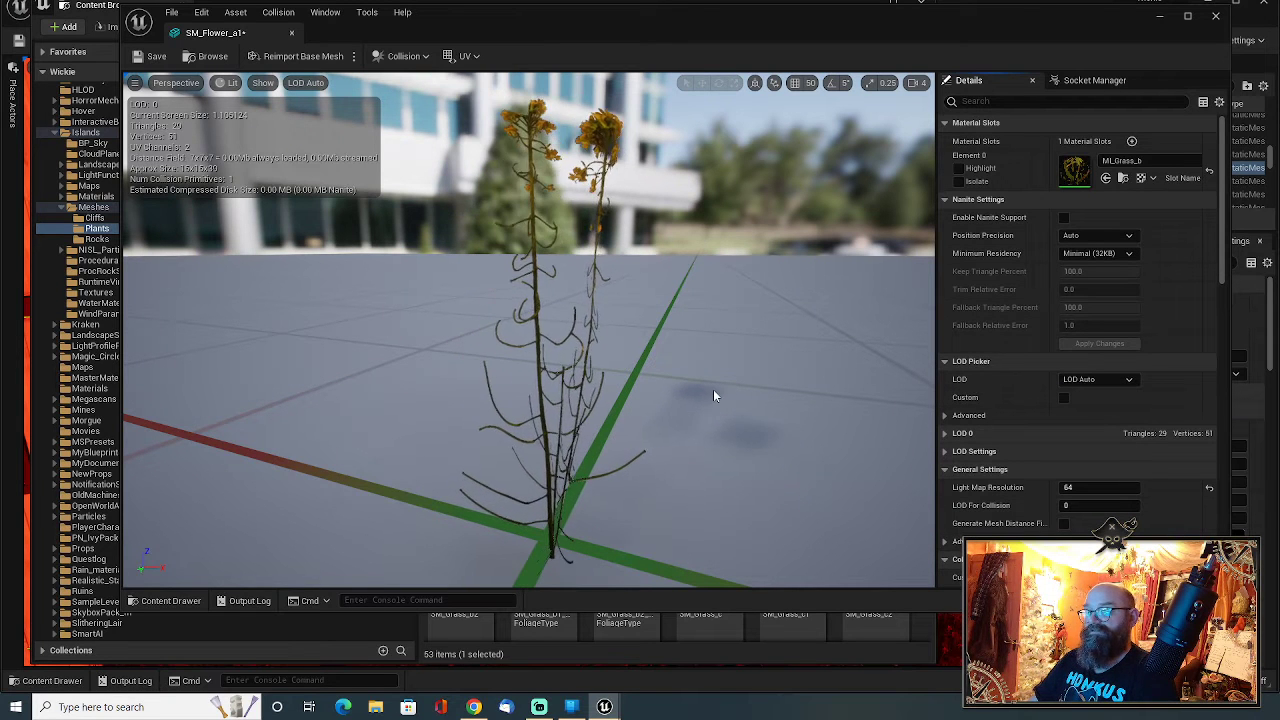
{"action": "scroll", "coordinate": [713, 392], "scroll_direction": "down", "scroll_amount": 5}
{"action": "scroll", "coordinate": [713, 396], "scroll_direction": "down", "scroll_amount": 3}
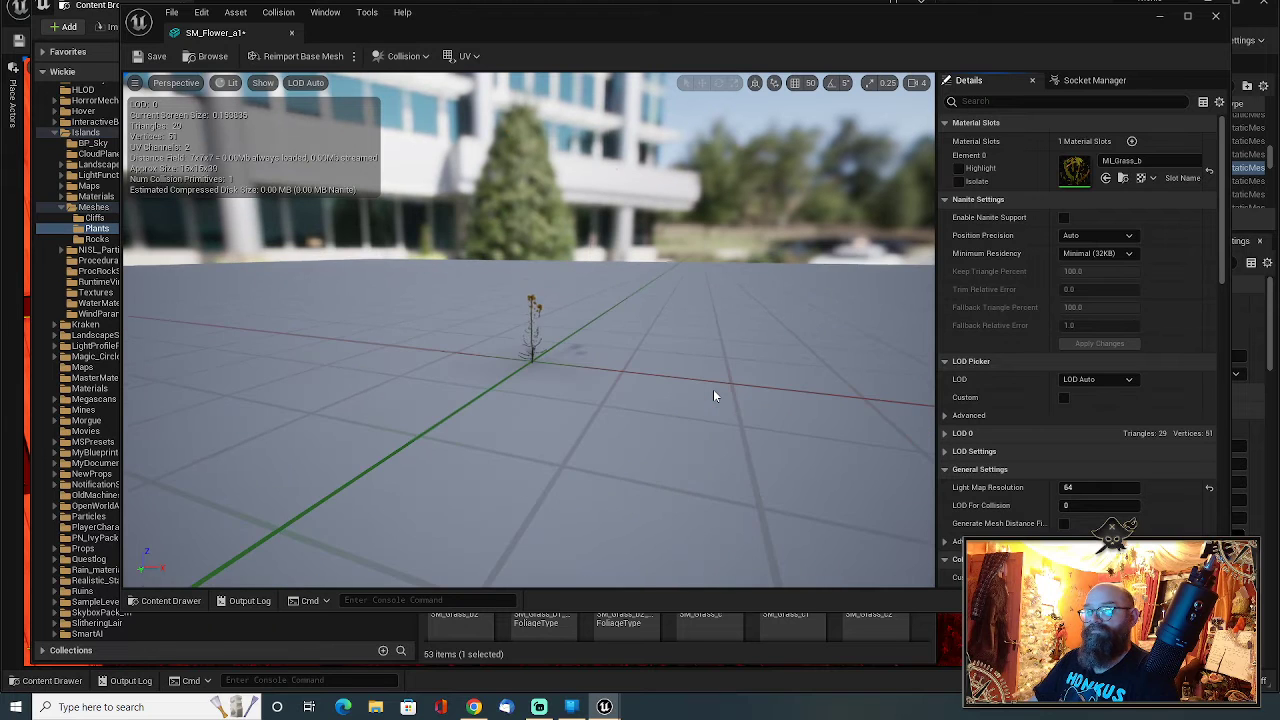
{"action": "scroll", "coordinate": [713, 396], "scroll_direction": "down", "scroll_amount": 5}
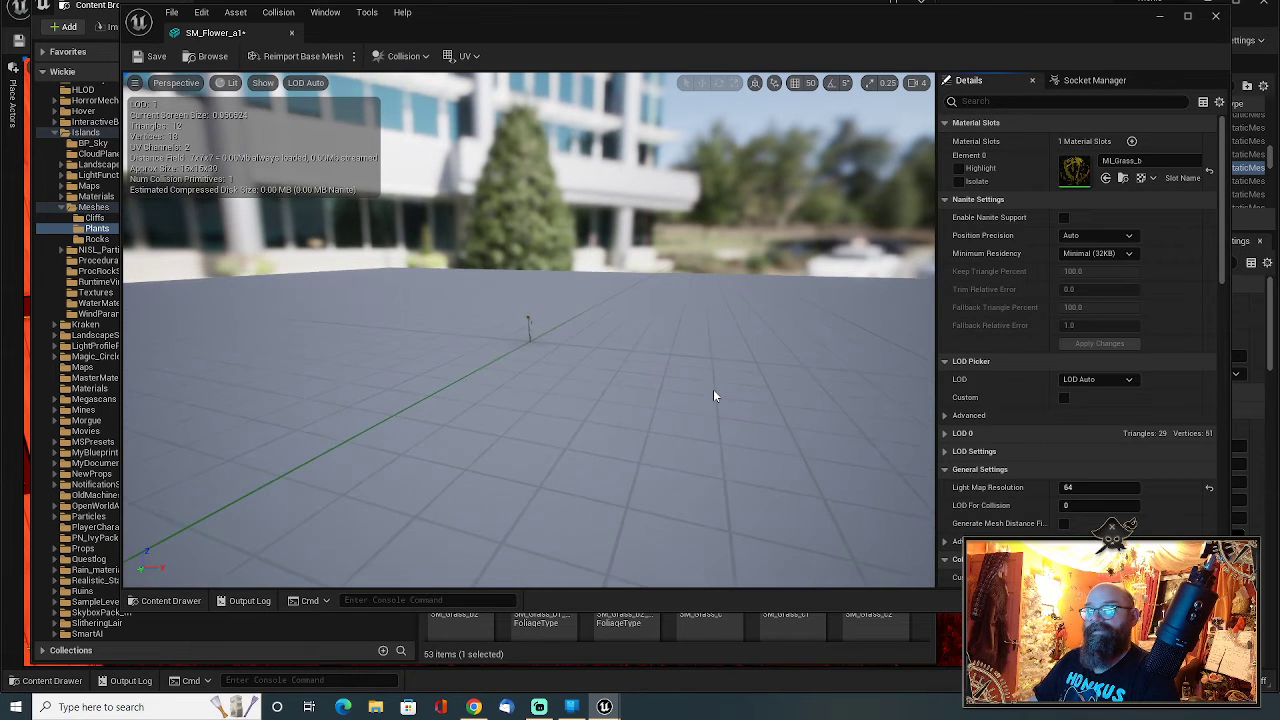
{"action": "scroll", "coordinate": [713, 396], "scroll_direction": "up", "scroll_amount": 3}
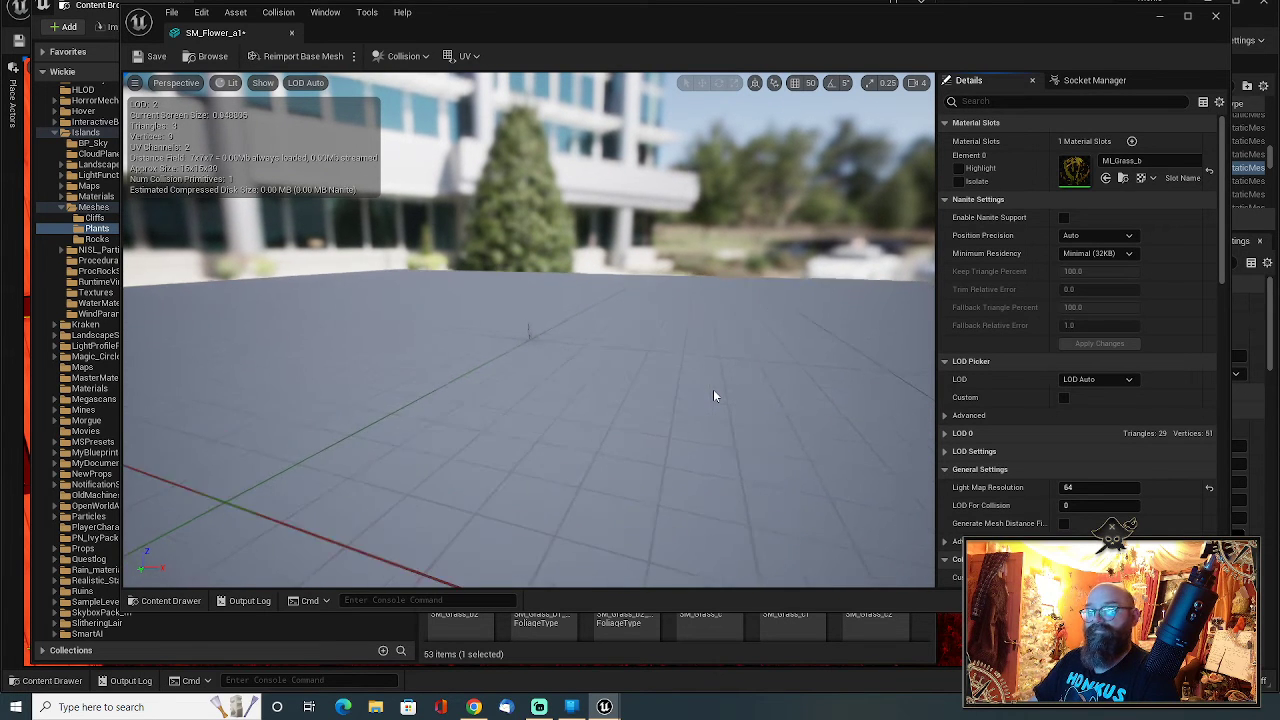
{"action": "key", "text": "f"}
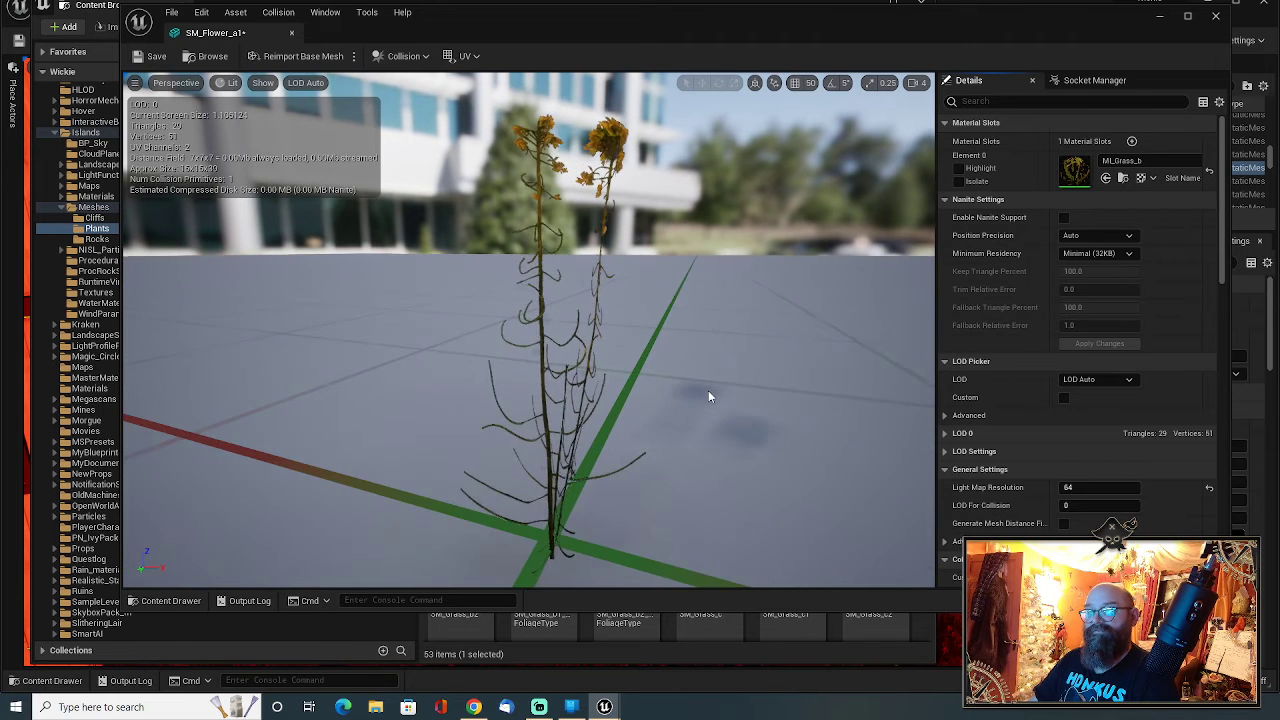
{"action": "scroll", "coordinate": [708, 390], "scroll_direction": "down", "scroll_amount": 3}
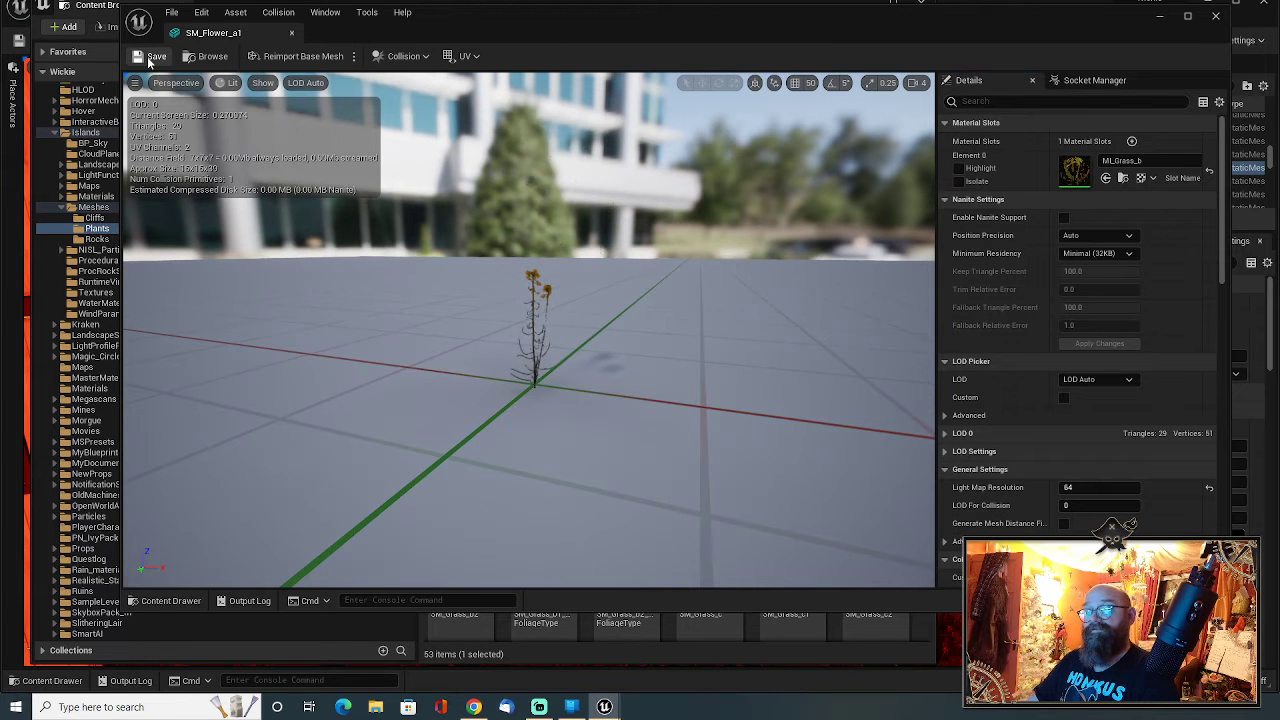
{"action": "left_click", "coordinate": [293, 34]}
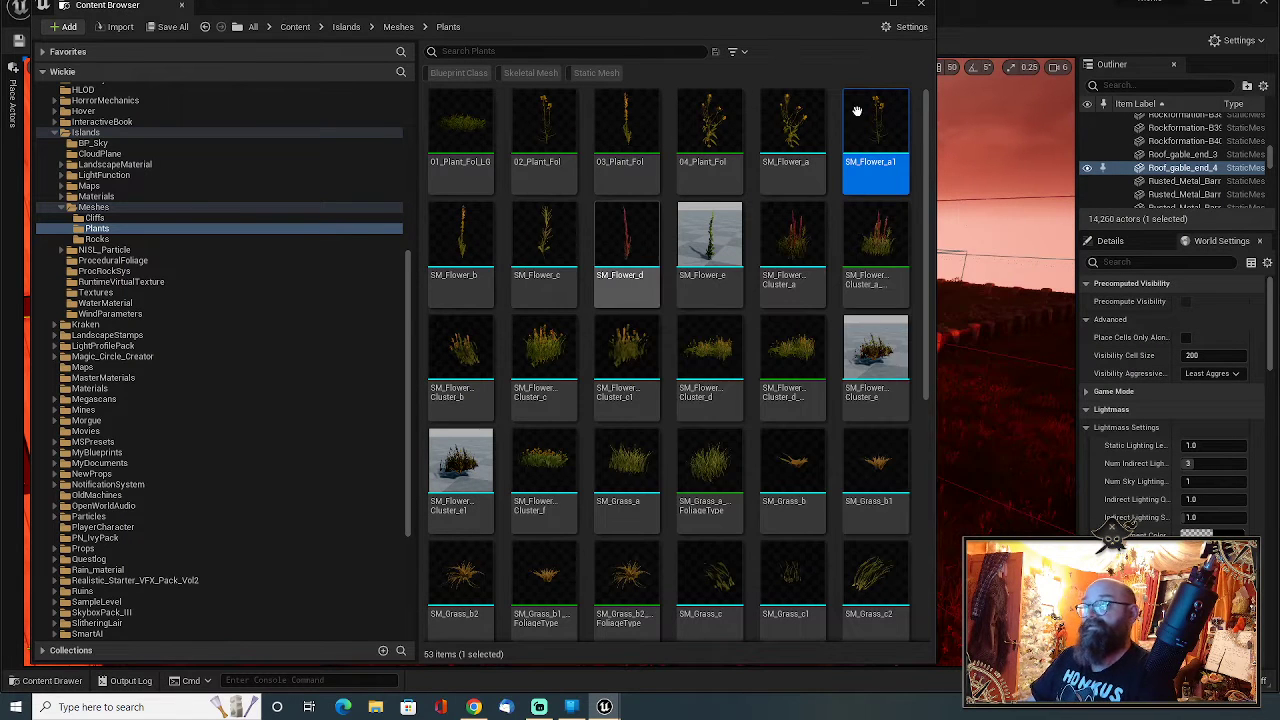
Step: Open SM_Flower_b, show its LOD 1 and turn off Cast Shadow for Section 0
{"action": "left_click", "coordinate": [448, 255]}
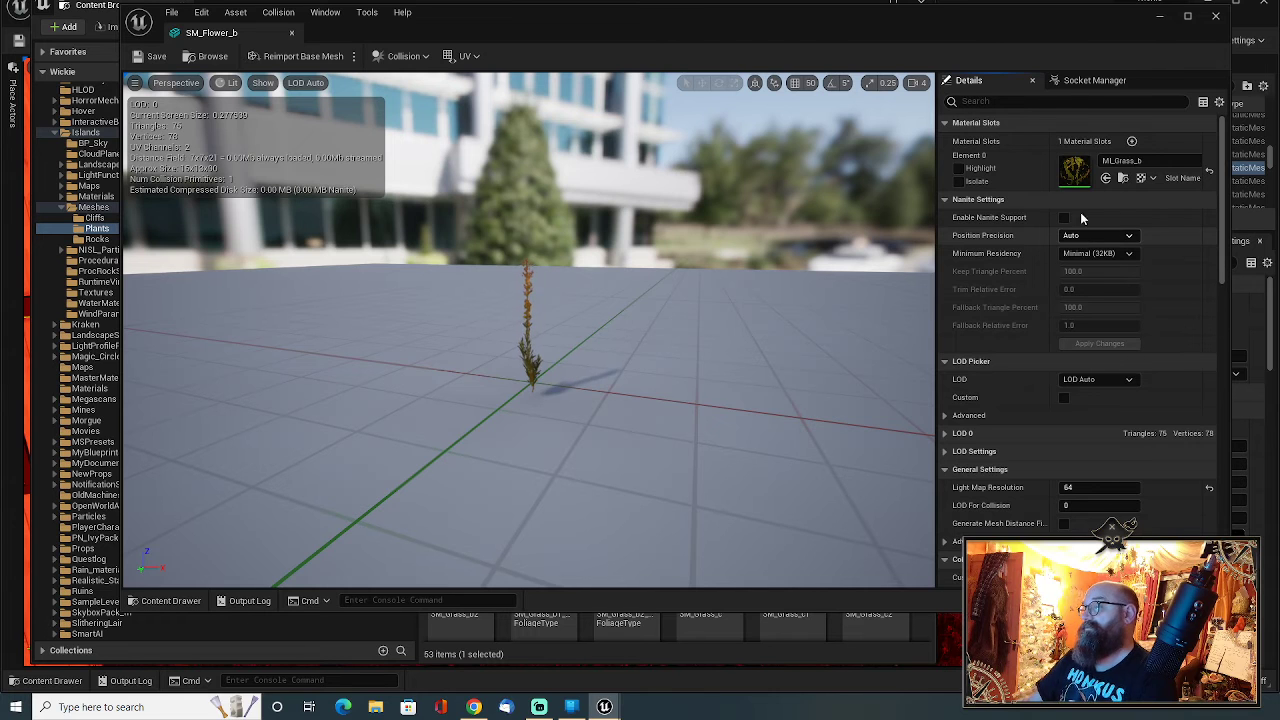
{"action": "left_click", "coordinate": [1110, 379]}
{"action": "left_click", "coordinate": [1087, 427]}
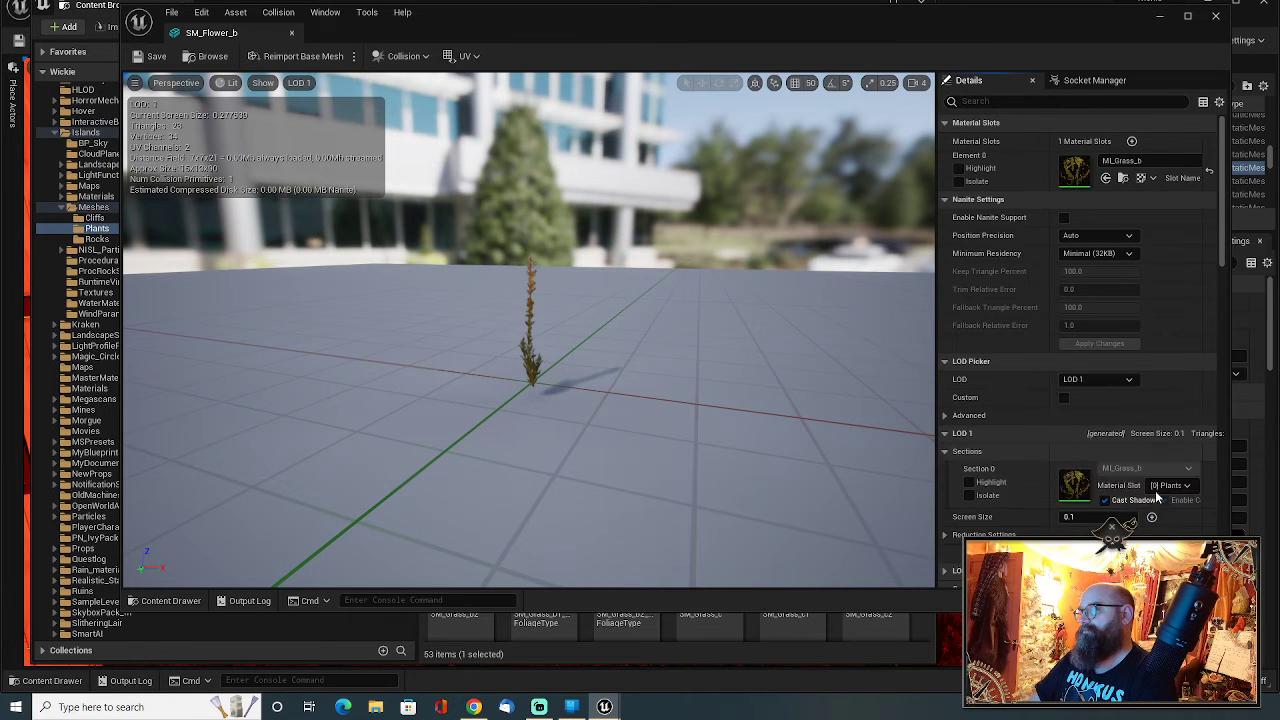
{"action": "left_click", "coordinate": [1126, 496]}
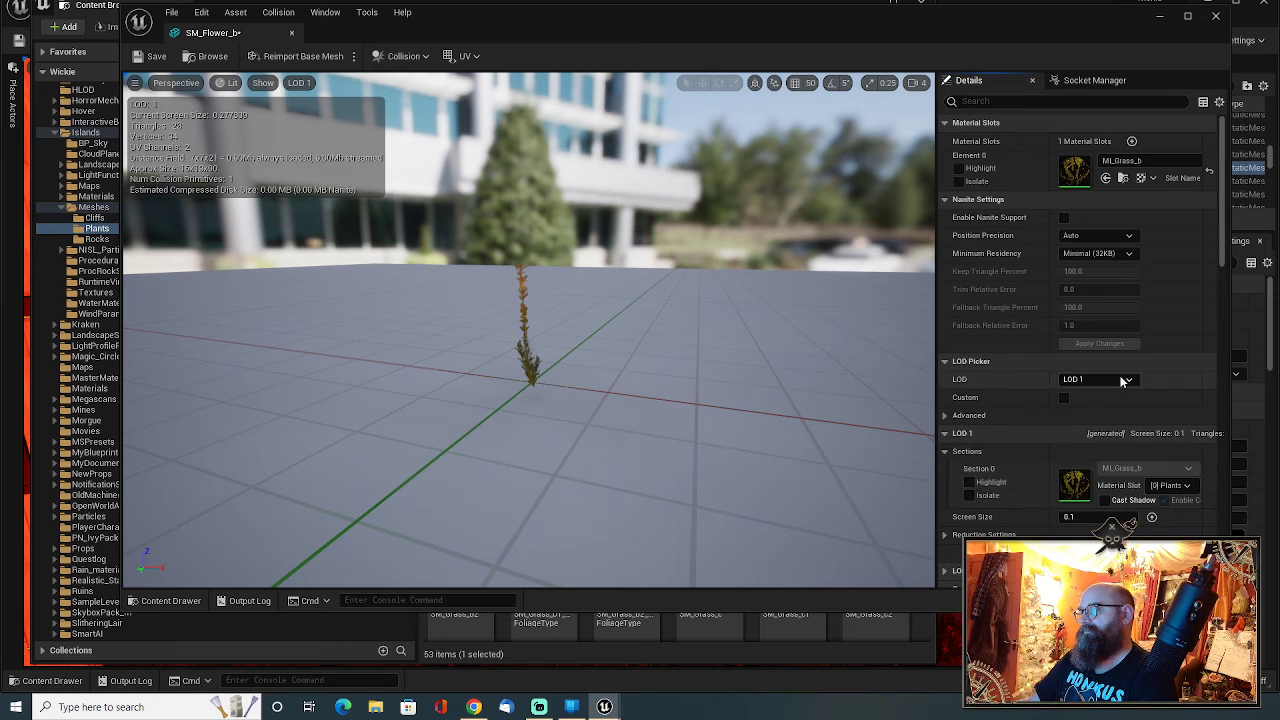
Step: Turn off Cast Shadow for Section 0 of SM_Flower_b's LOD 2, and save and close the mesh
{"action": "left_click", "coordinate": [1110, 380]}
{"action": "left_click", "coordinate": [1102, 441]}
{"action": "left_click", "coordinate": [1097, 379]}
{"action": "left_click", "coordinate": [1100, 445]}
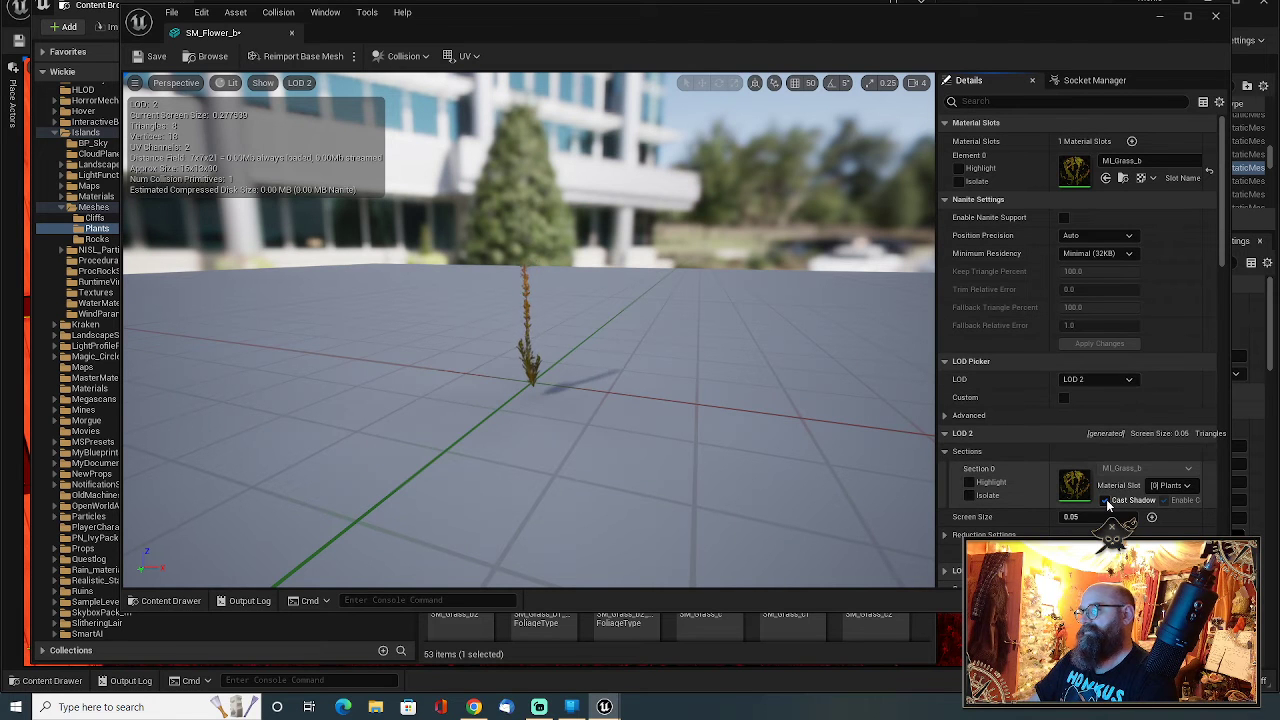
{"action": "left_click", "coordinate": [149, 59]}
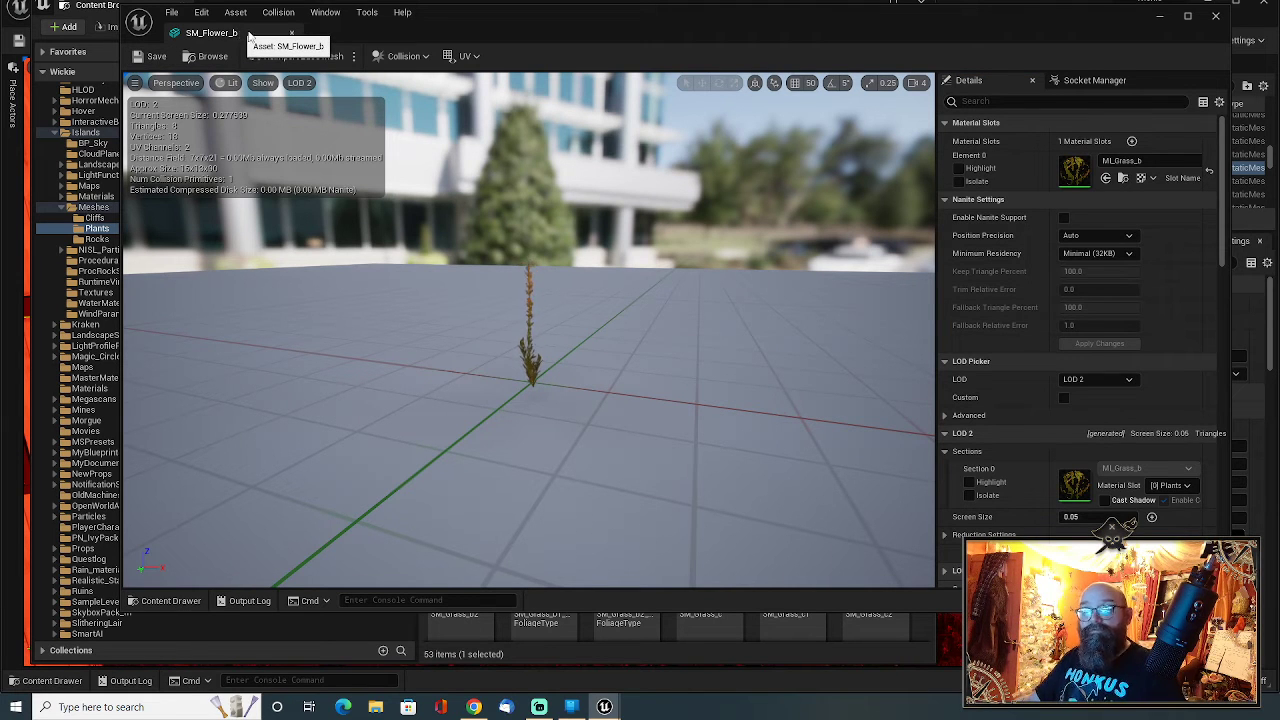
{"action": "left_click", "coordinate": [291, 33]}
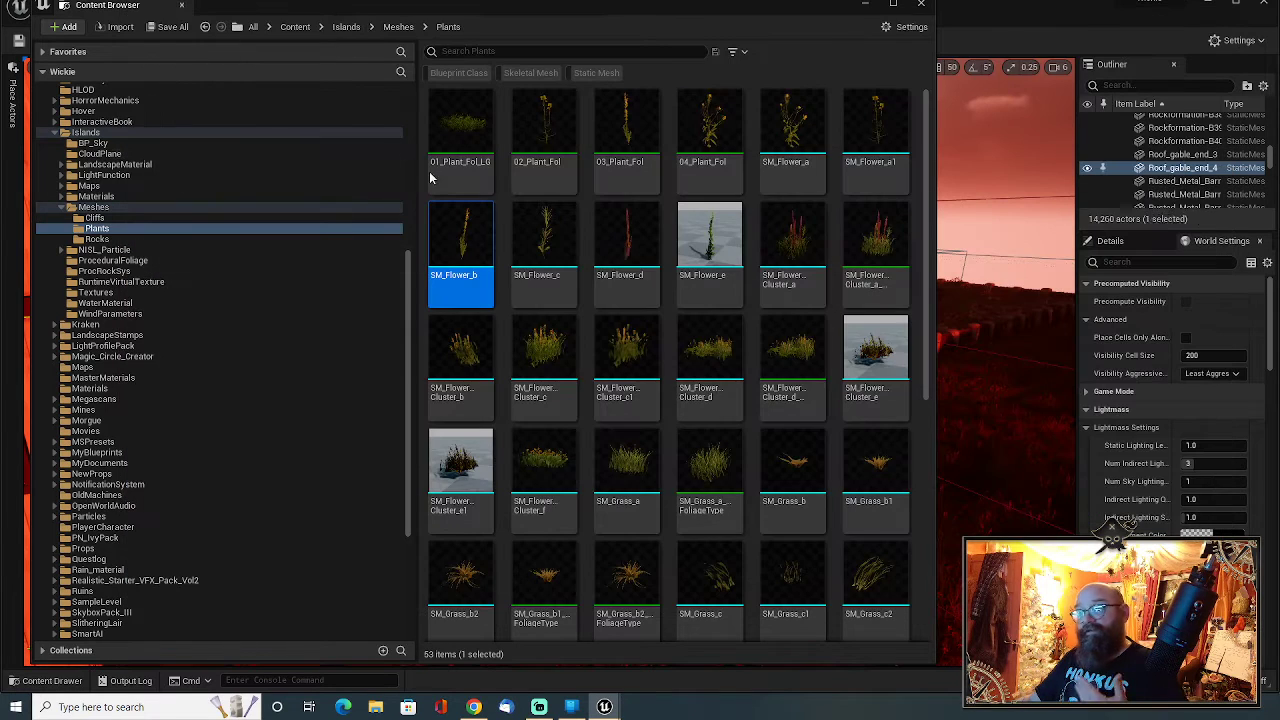
Step: Open SM_Flower_c, show its LOD 1 and turn off Cast Shadow for Section 0
{"action": "double_click", "coordinate": [547, 289]}
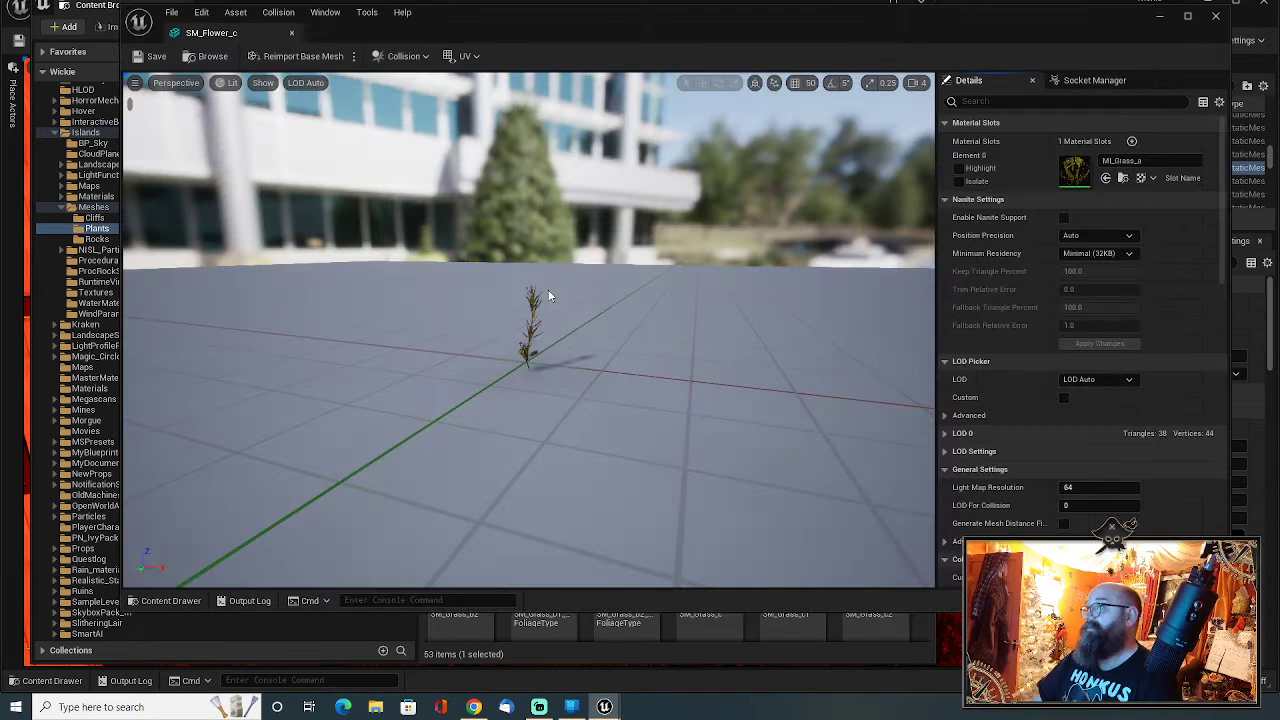
{"action": "left_click", "coordinate": [1097, 379]}
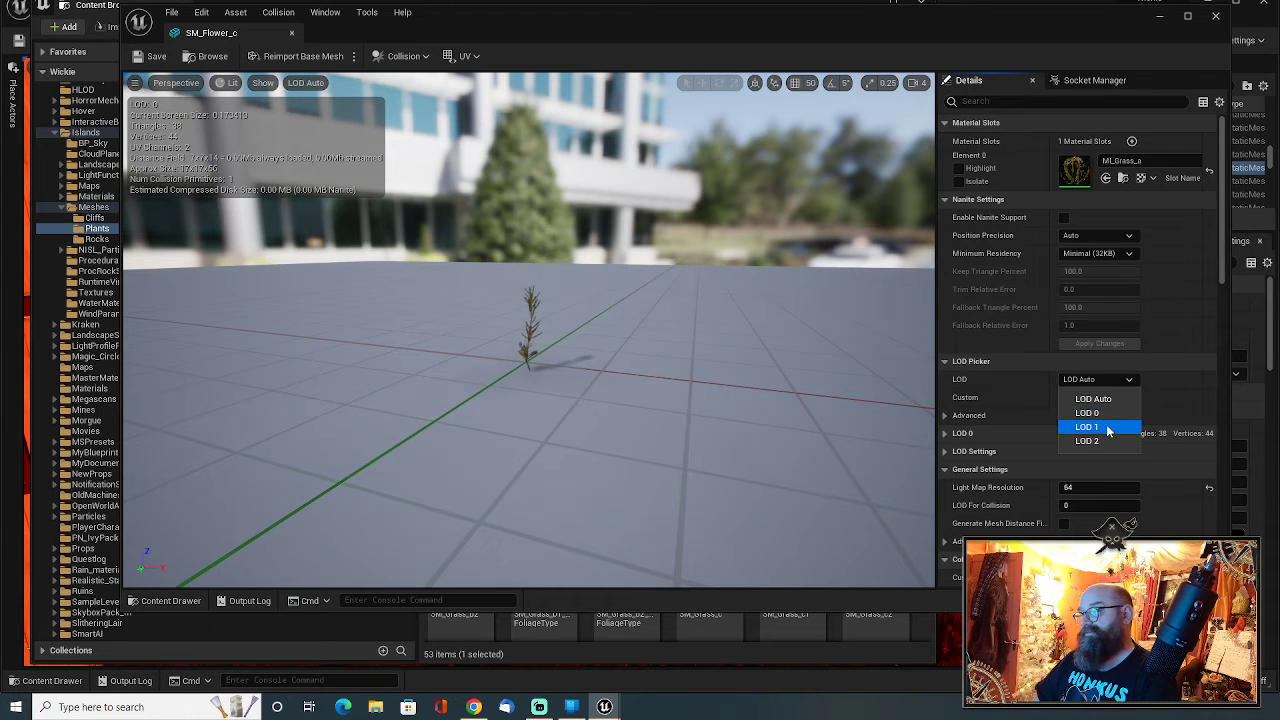
{"action": "left_click", "coordinate": [1088, 427]}
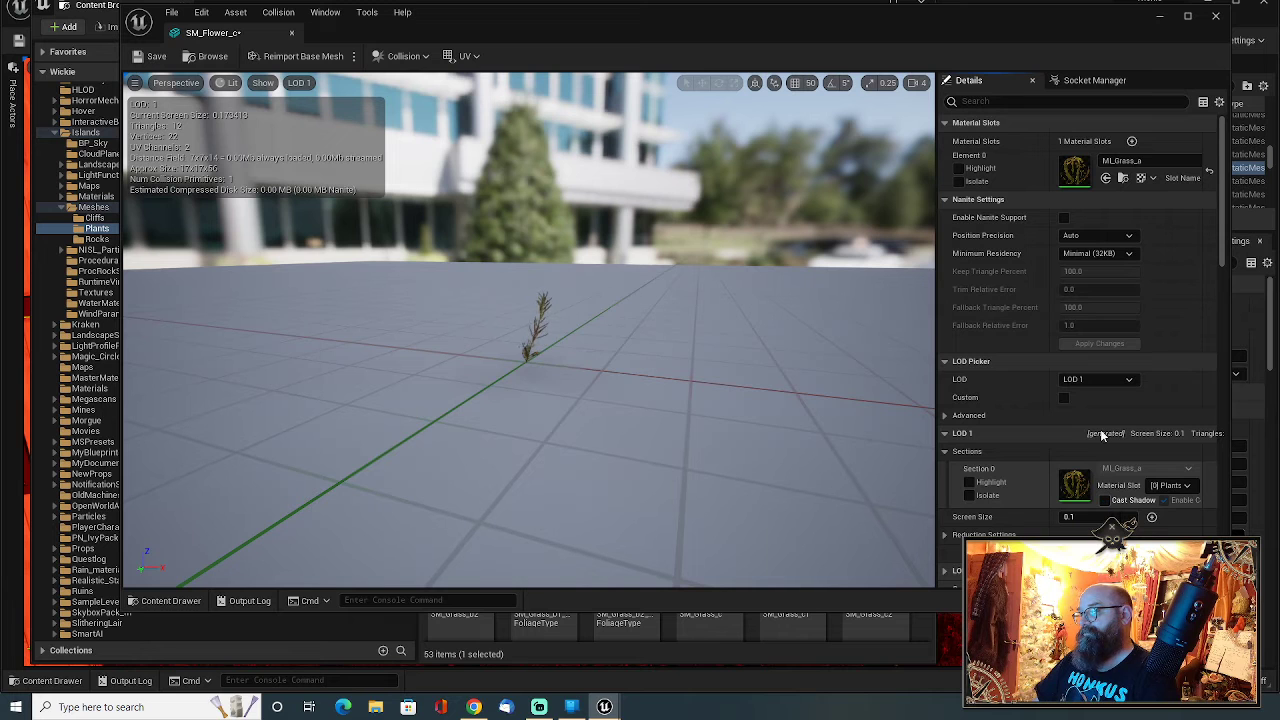
Step: Turn off Cast Shadow for Section 0 of SM_Flower_c's LOD 2, and save and close the mesh
{"action": "left_click", "coordinate": [1104, 379]}
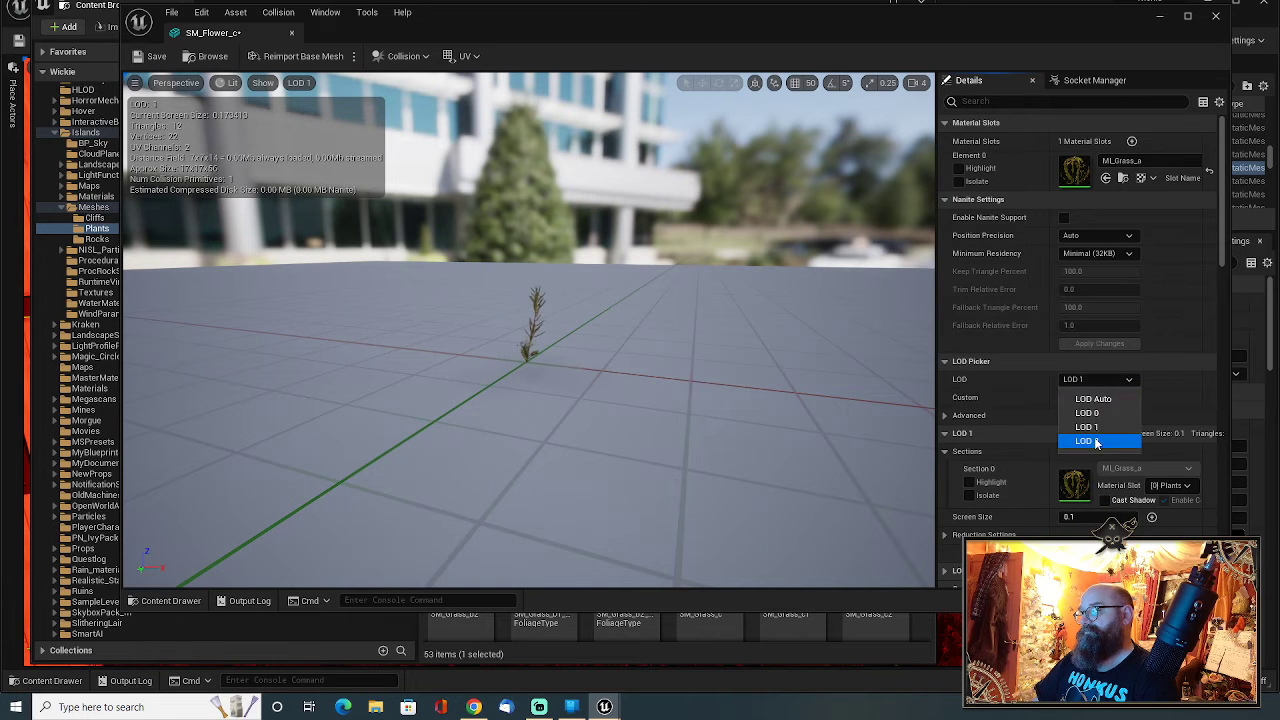
{"action": "left_click", "coordinate": [1095, 444]}
{"action": "left_click", "coordinate": [1104, 499]}
{"action": "left_click", "coordinate": [139, 57]}
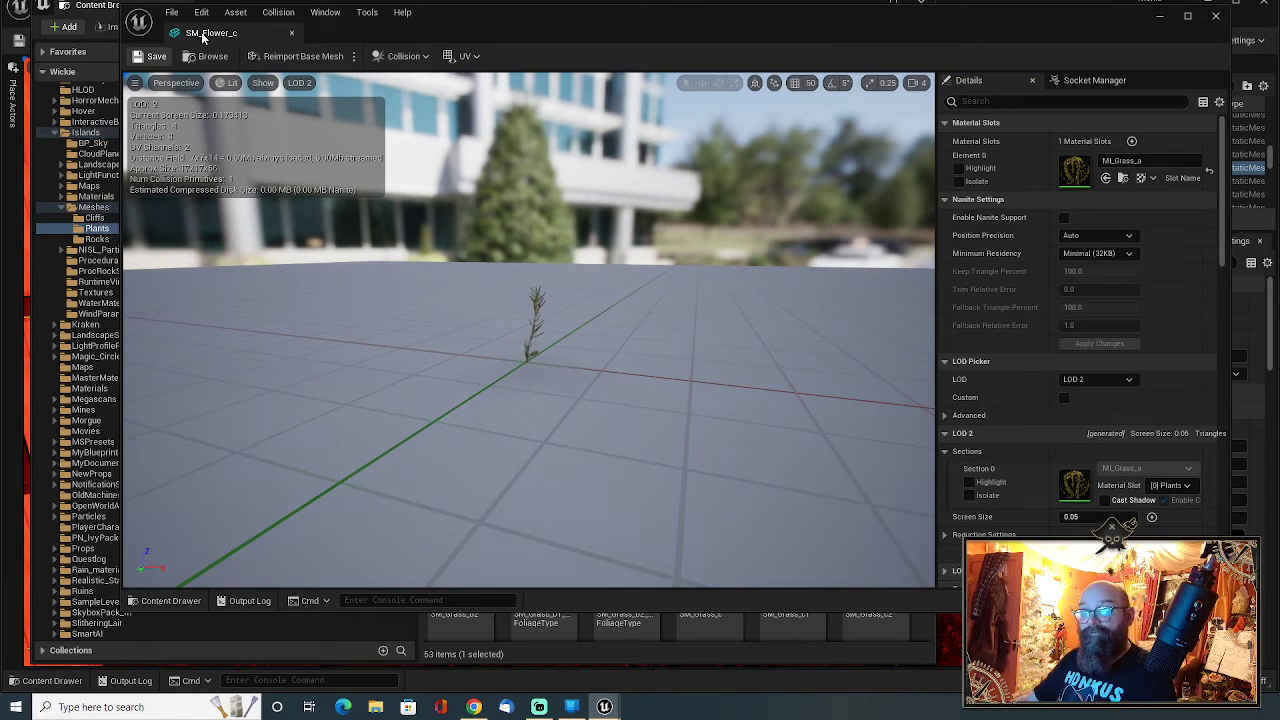
{"action": "left_click", "coordinate": [291, 33]}
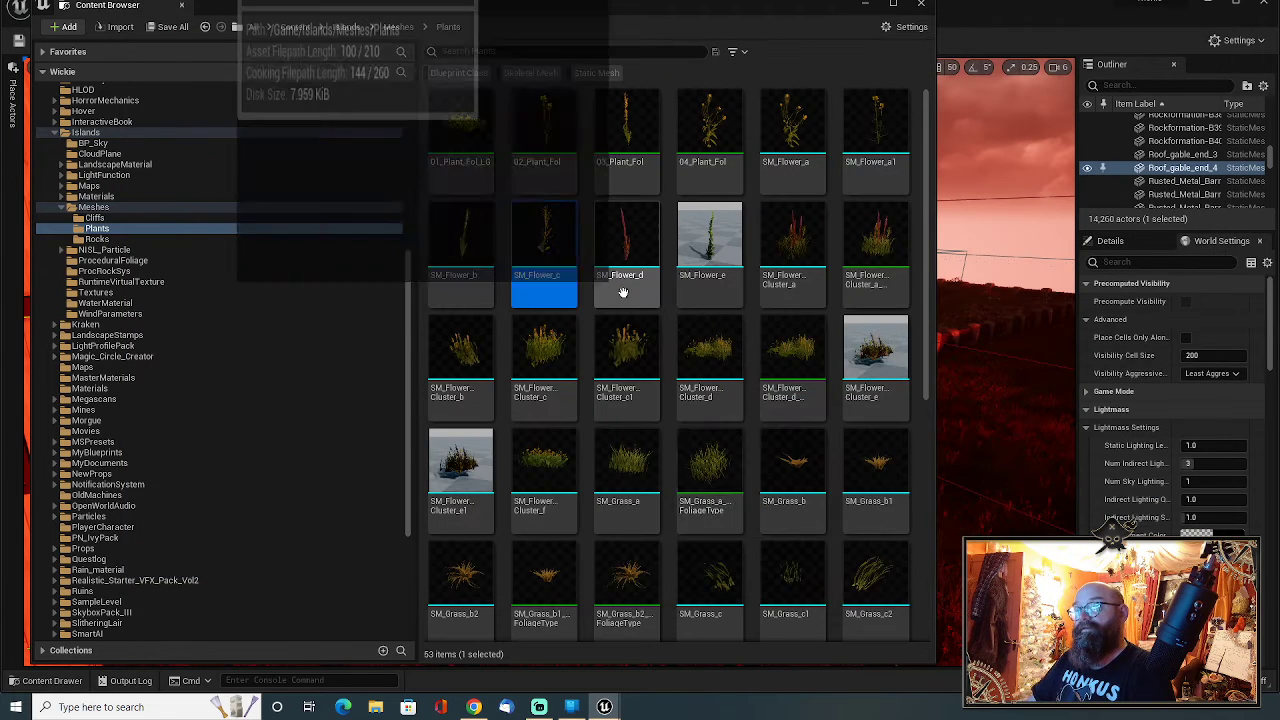
Step: Open SM_Flower_d, show its LOD 1 and turn off Cast Shadow for Section 0
{"action": "left_click", "coordinate": [622, 262]}
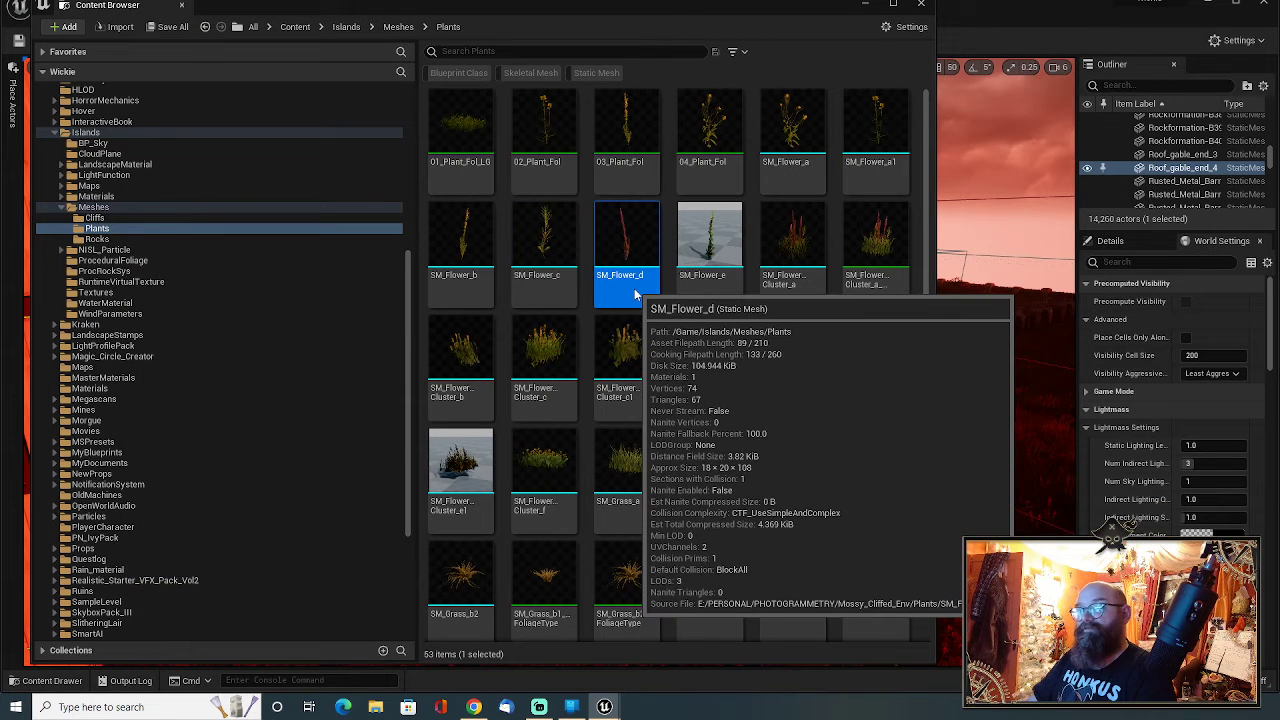
{"action": "double_click", "coordinate": [633, 287]}
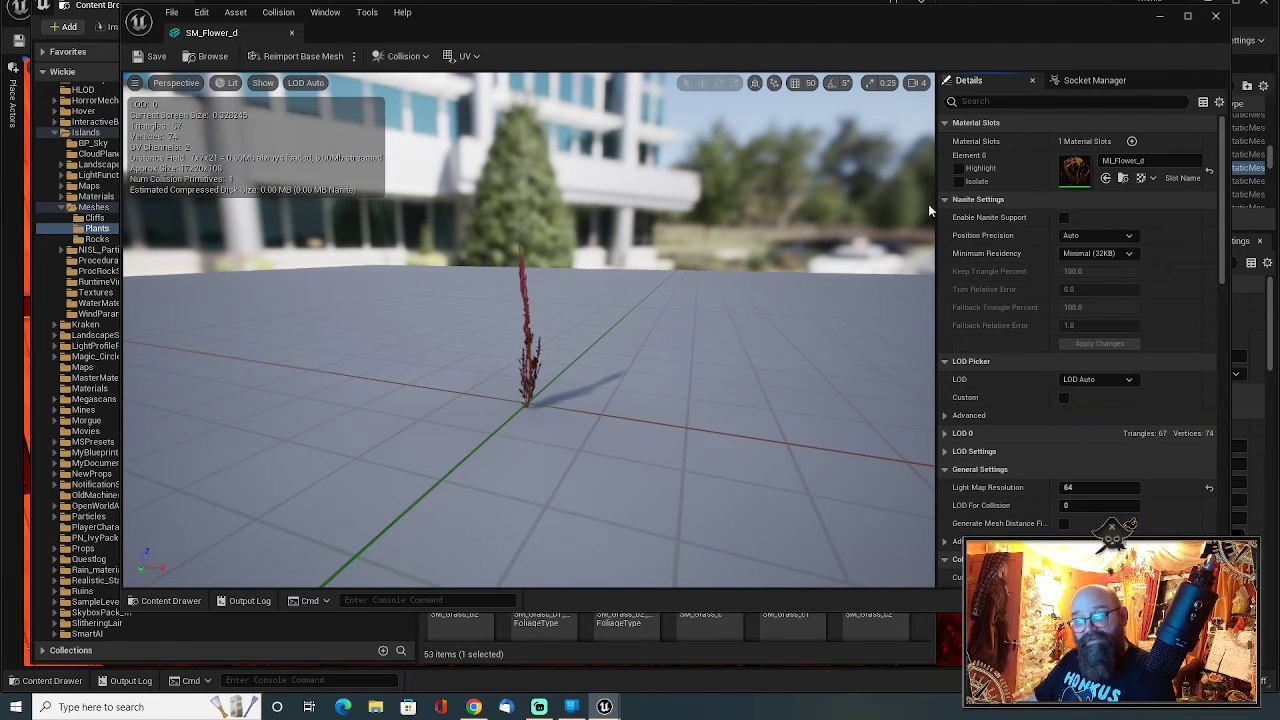
{"action": "left_click", "coordinate": [1110, 380]}
{"action": "left_click", "coordinate": [1102, 427]}
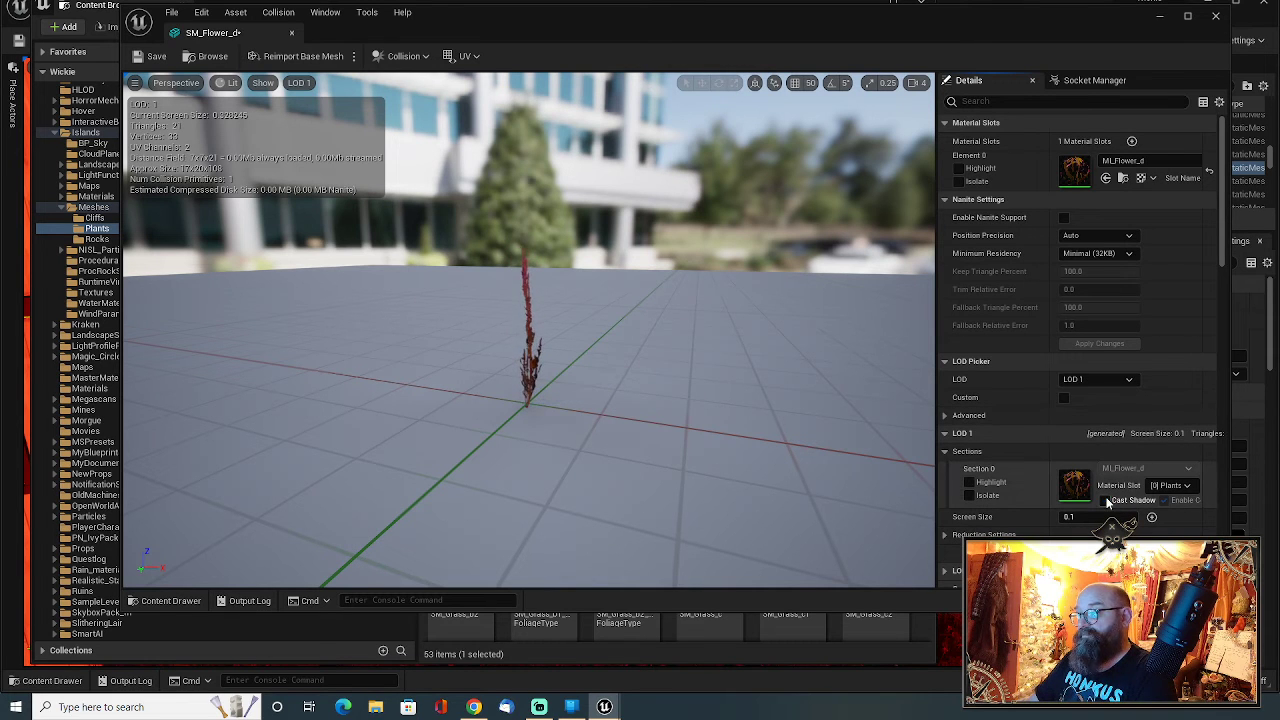
Step: Turn off Cast Shadow for Section 0 of SM_Flower_d's LOD 2, and save and close the mesh
{"action": "left_click", "coordinate": [1110, 381]}
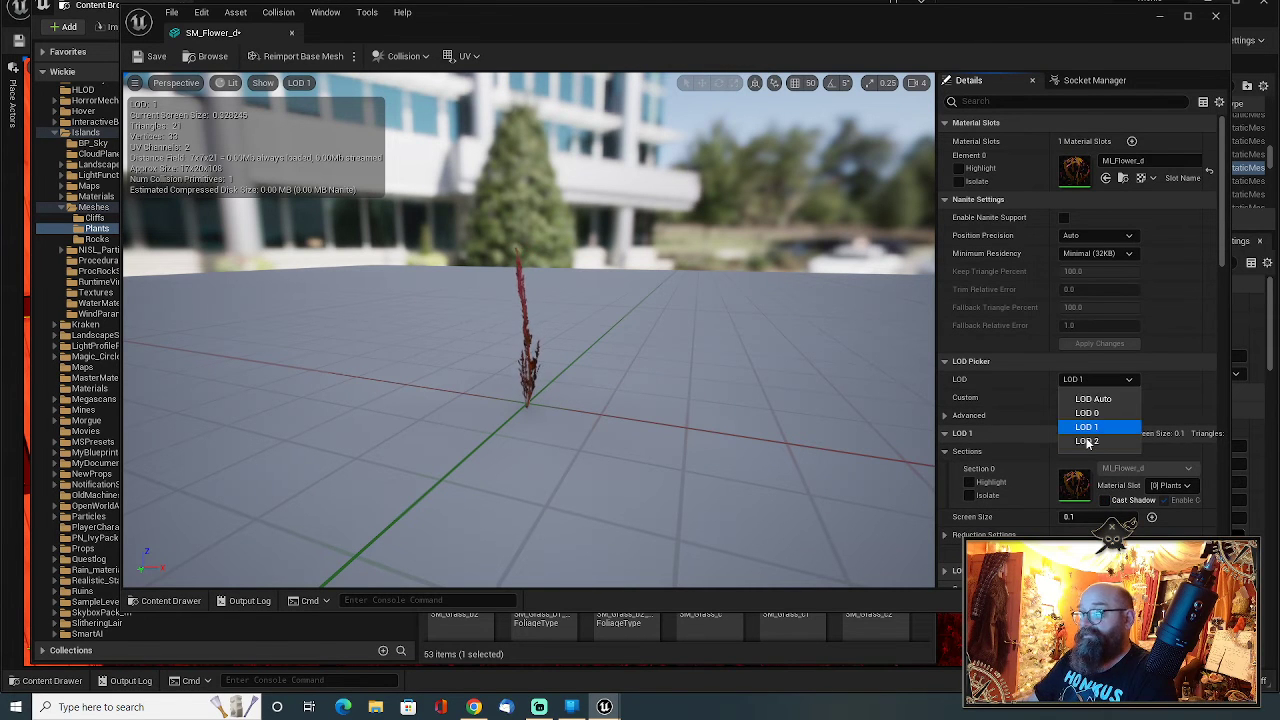
{"action": "left_click", "coordinate": [1088, 442]}
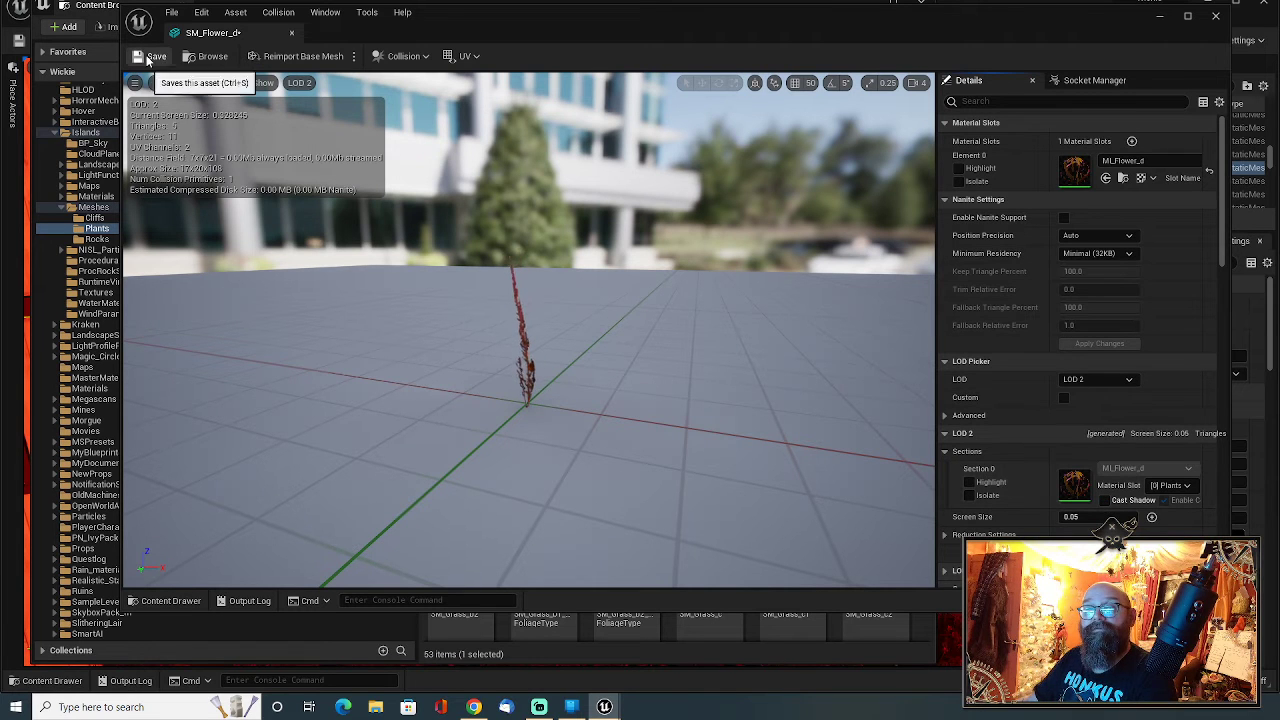
{"action": "left_click", "coordinate": [207, 56]}
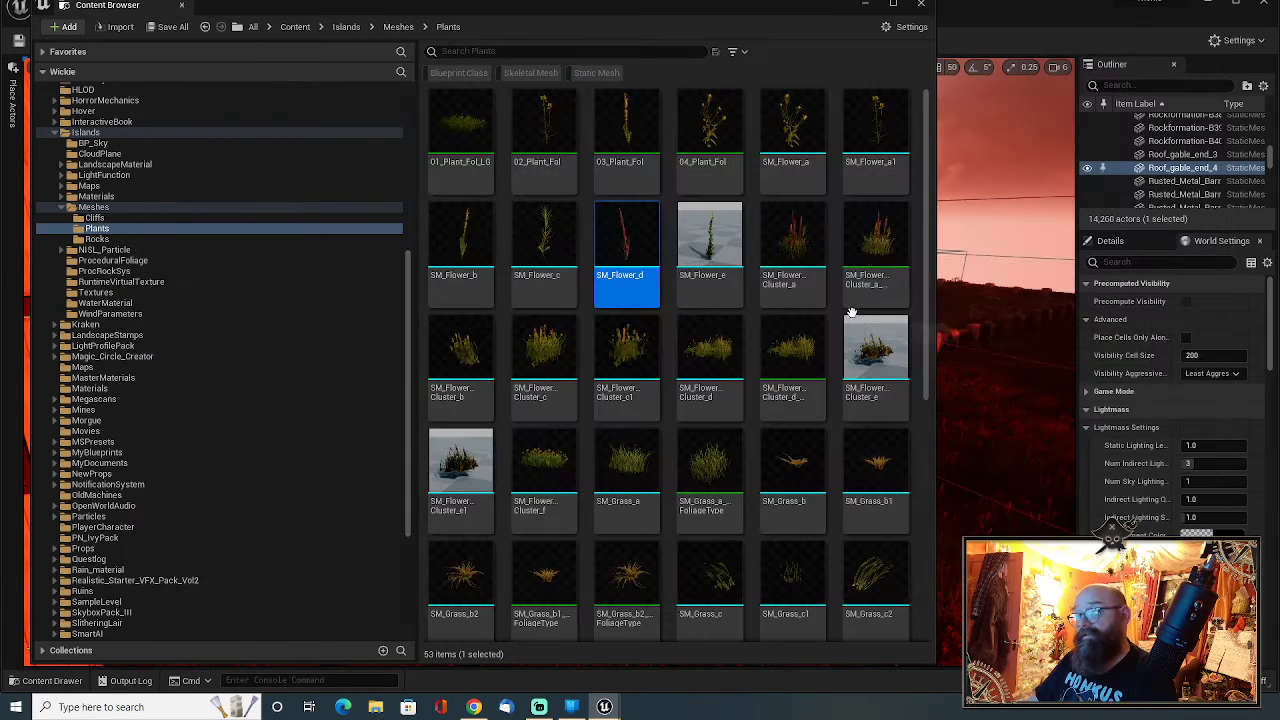
Step: Open SM_Flower_e, show its LOD 1 and turn off Cast Shadow for Section 0
{"action": "left_click", "coordinate": [719, 260]}
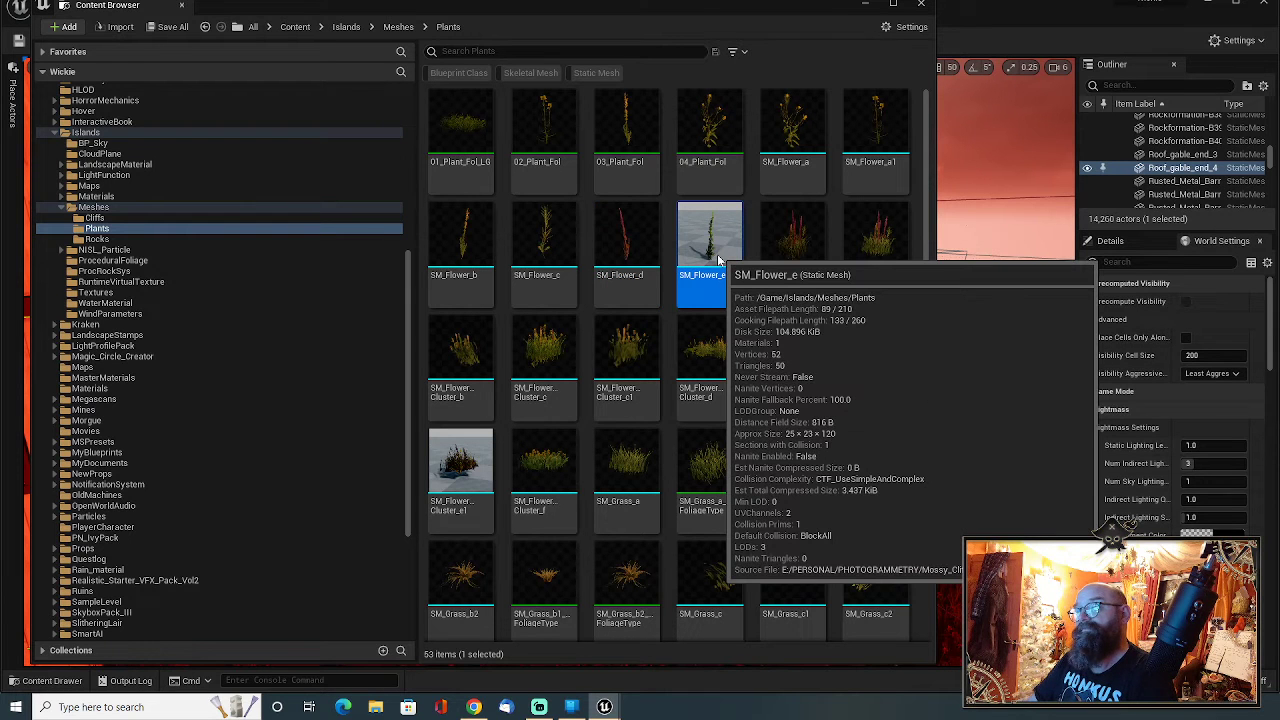
{"action": "double_click", "coordinate": [716, 254]}
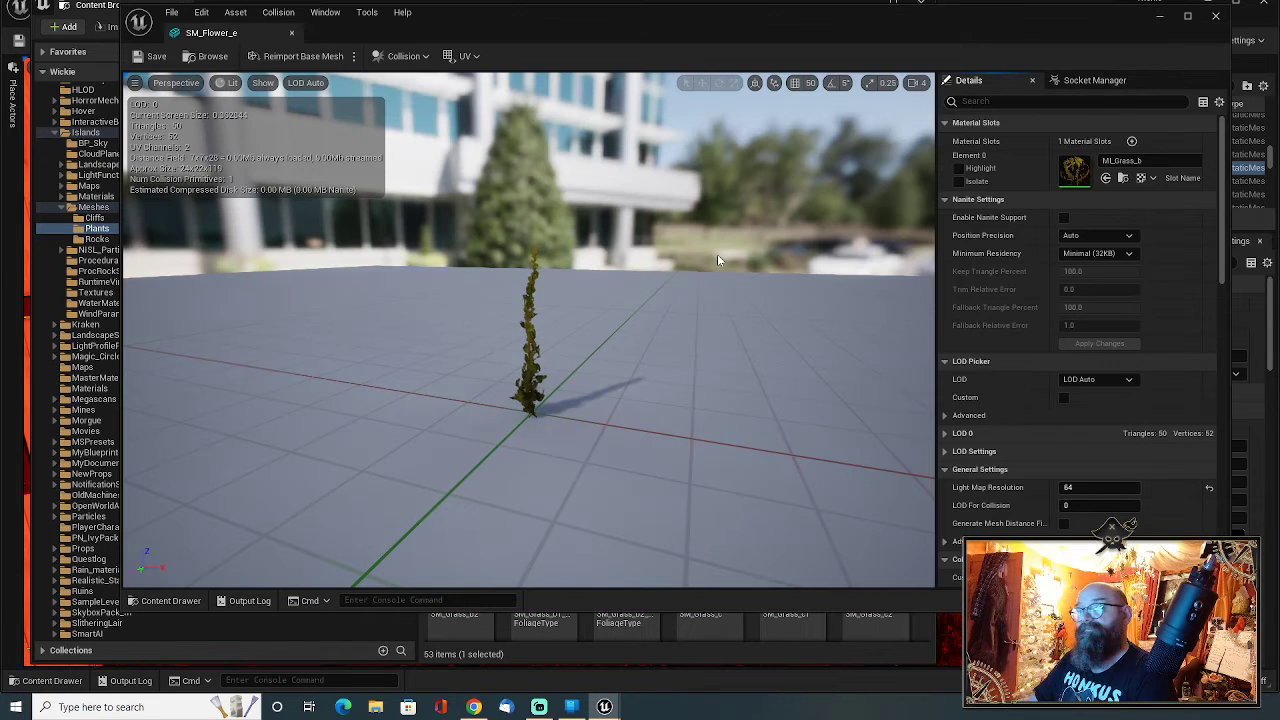
{"action": "left_click", "coordinate": [1128, 379]}
{"action": "left_click", "coordinate": [1100, 426]}
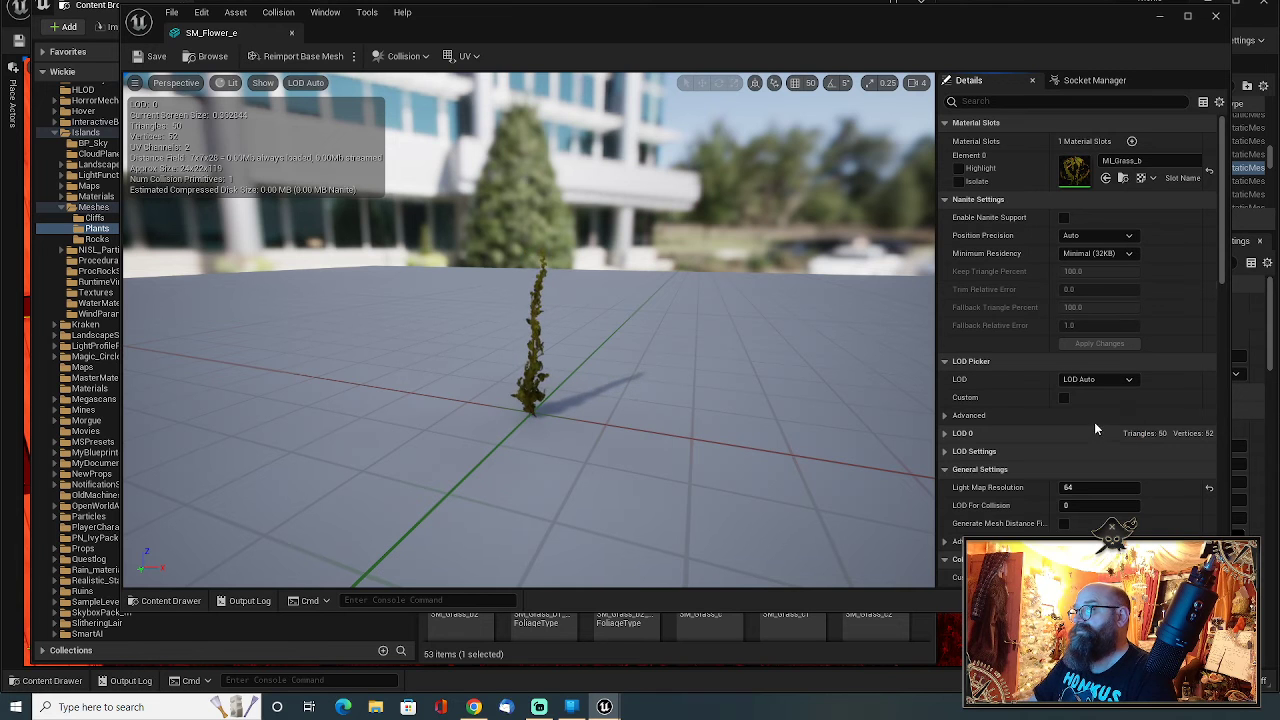
{"action": "left_click", "coordinate": [1090, 409]}
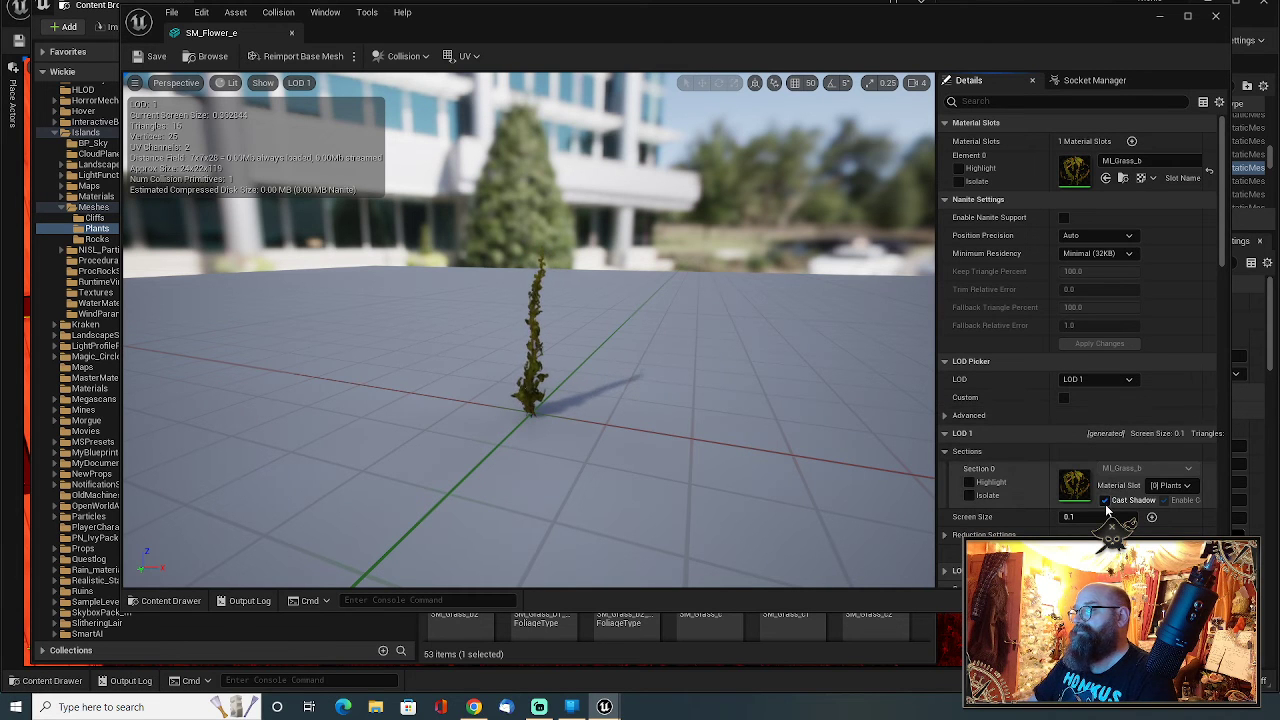
{"action": "left_click", "coordinate": [1104, 500]}
Step: Turn off Cast Shadow for Section 0 of SM_Flower_e's LOD 2, and save and close the mesh
{"action": "left_click", "coordinate": [1098, 379]}
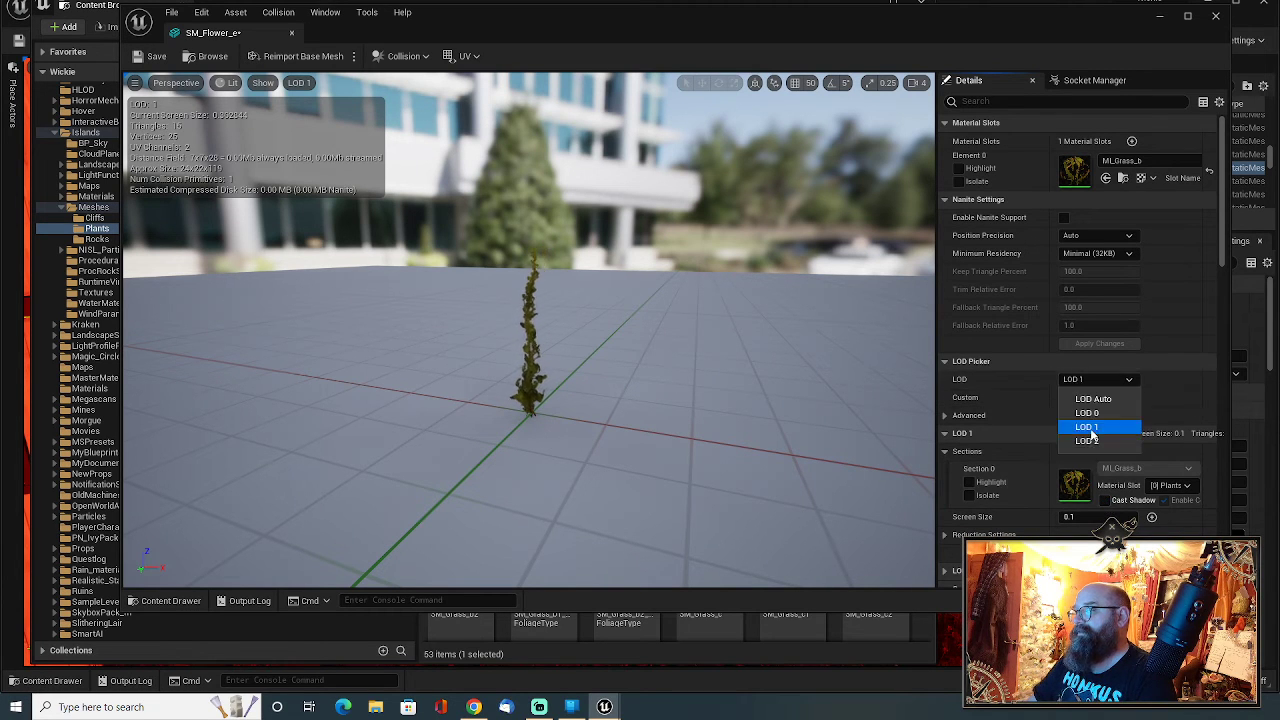
{"action": "left_click", "coordinate": [1087, 440]}
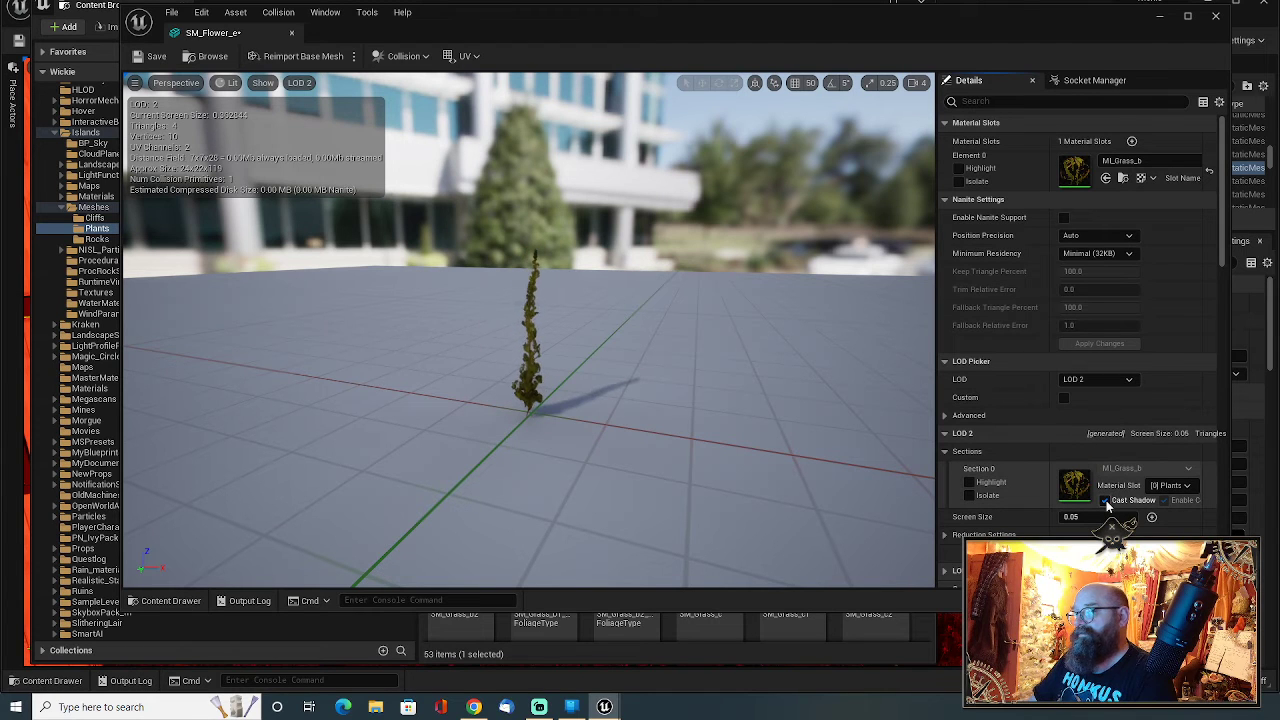
{"action": "left_click", "coordinate": [1104, 500]}
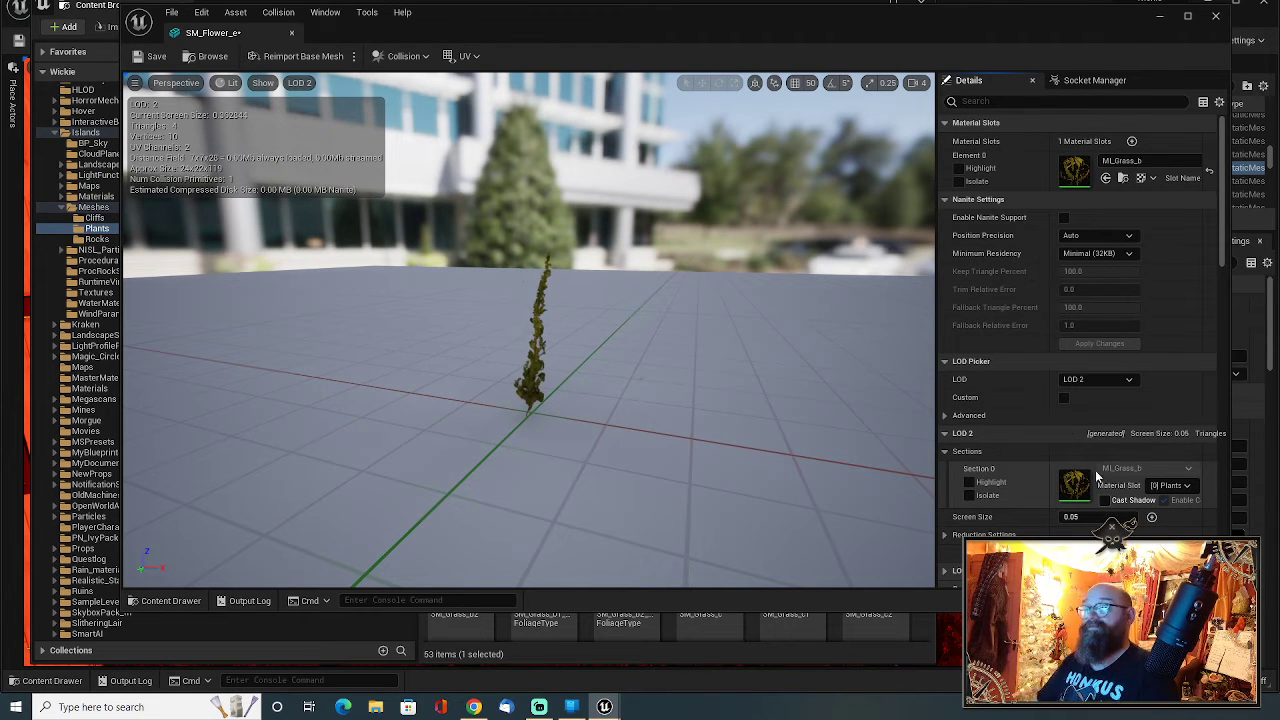
{"action": "left_click", "coordinate": [138, 57]}
{"action": "left_click", "coordinate": [292, 33]}
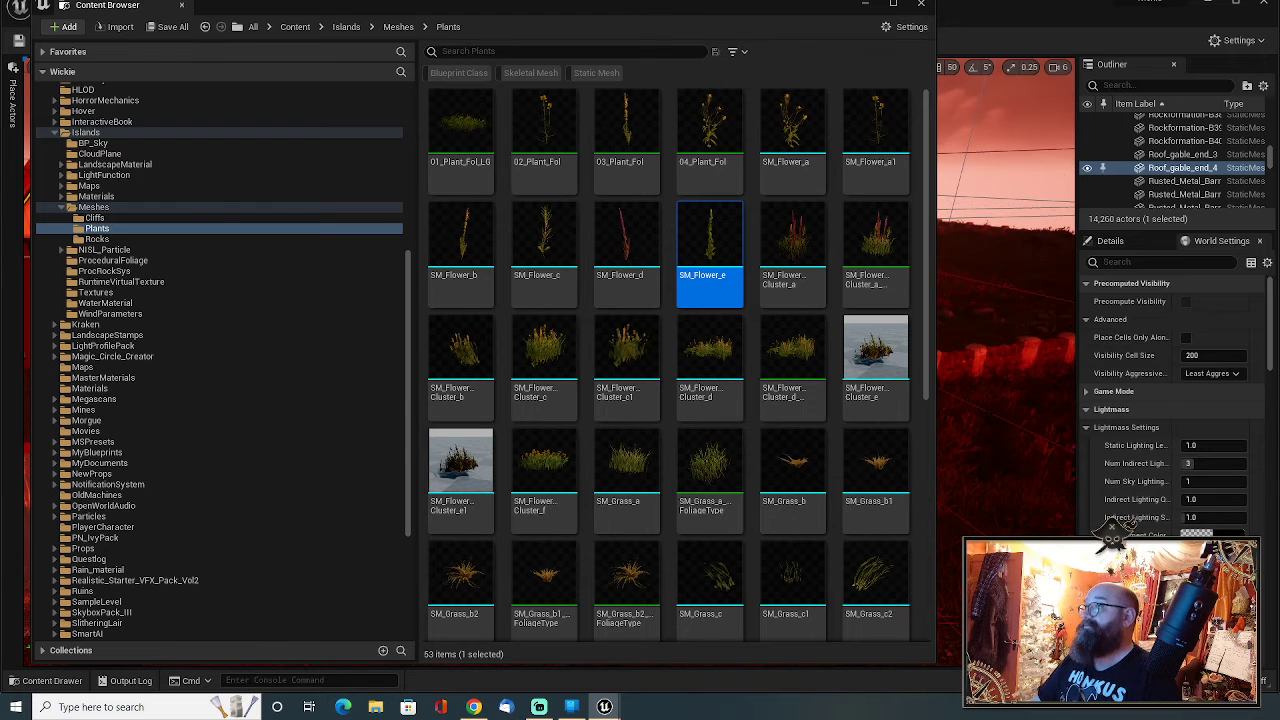
Step: Open SM_FlowerCluster_a, show its LOD 1 and turn off Cast Shadow for Section 0 and Section 1
{"action": "mouse_move", "coordinate": [781, 243]}
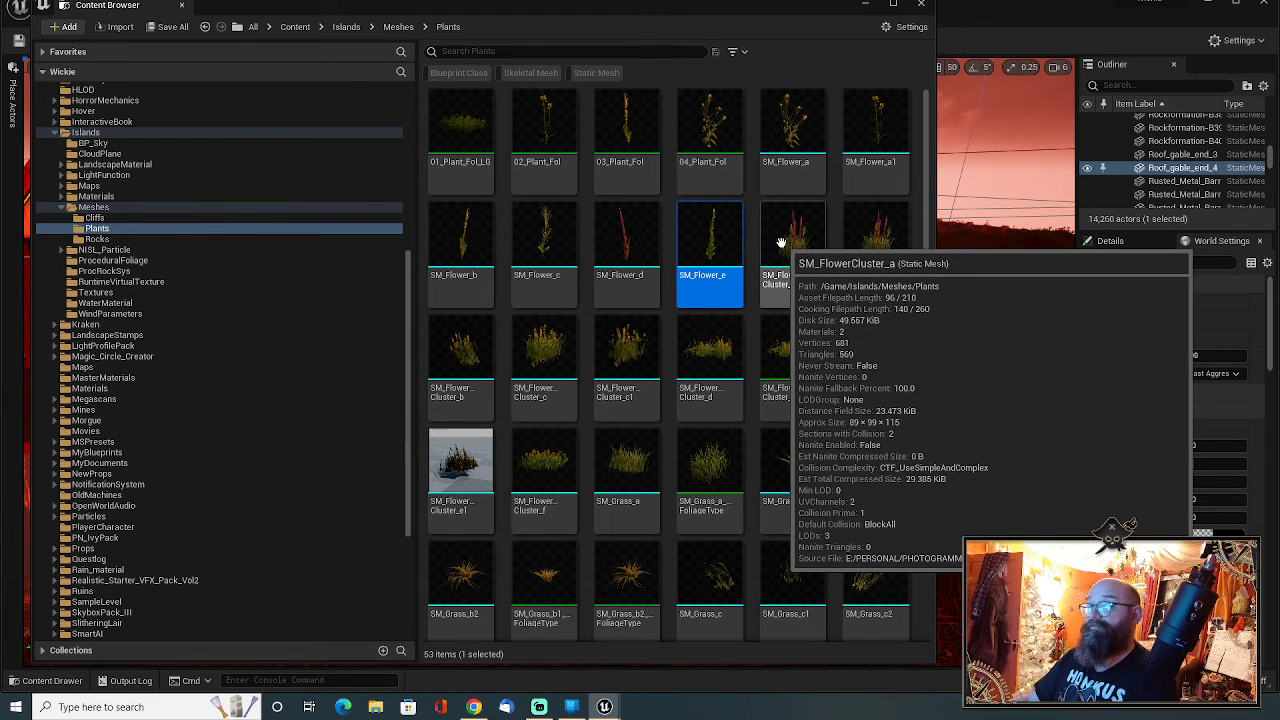
{"action": "double_click", "coordinate": [781, 243]}
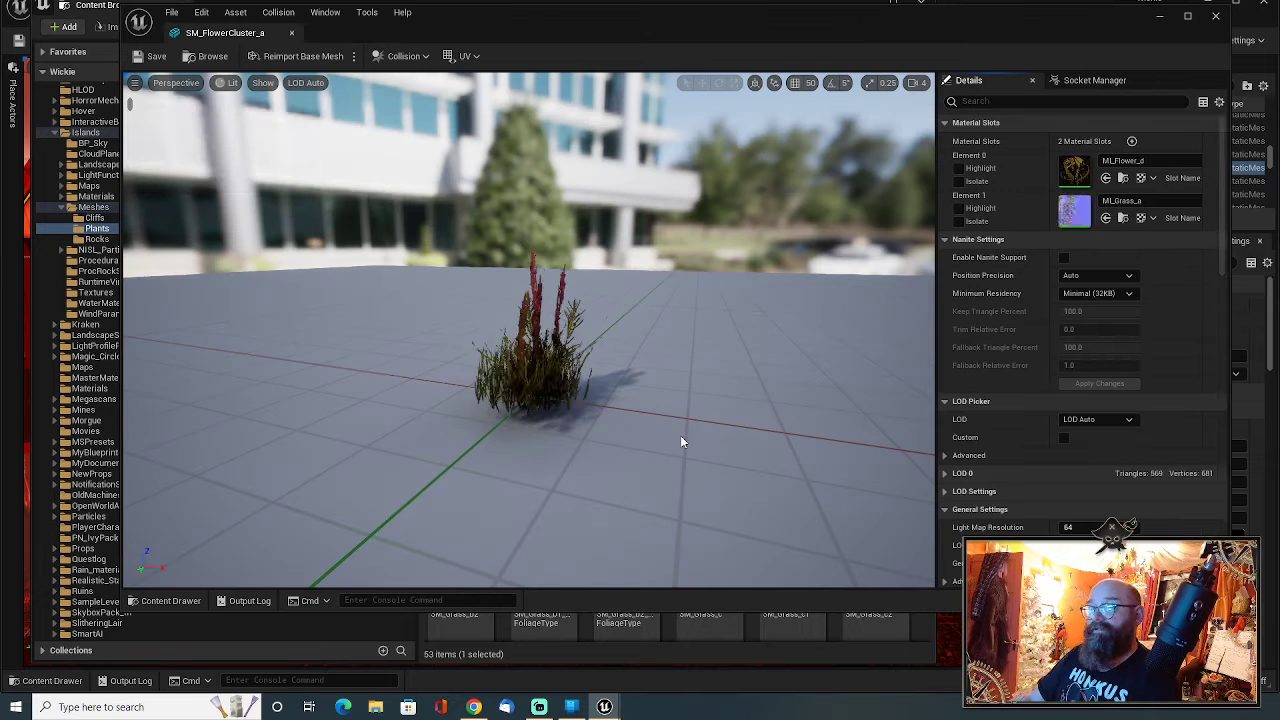
{"action": "left_click", "coordinate": [1080, 419]}
{"action": "left_click", "coordinate": [1140, 465]}
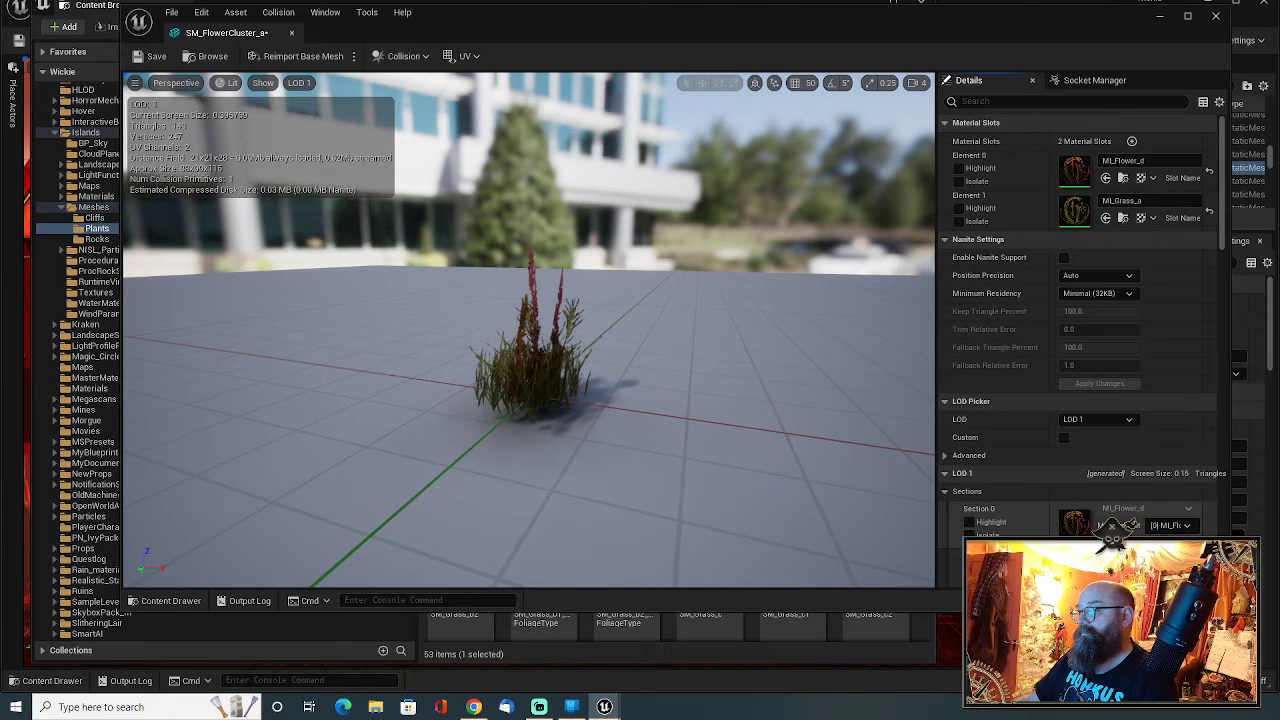
{"action": "scroll", "coordinate": [1080, 330], "scroll_direction": "down", "scroll_amount": 2}
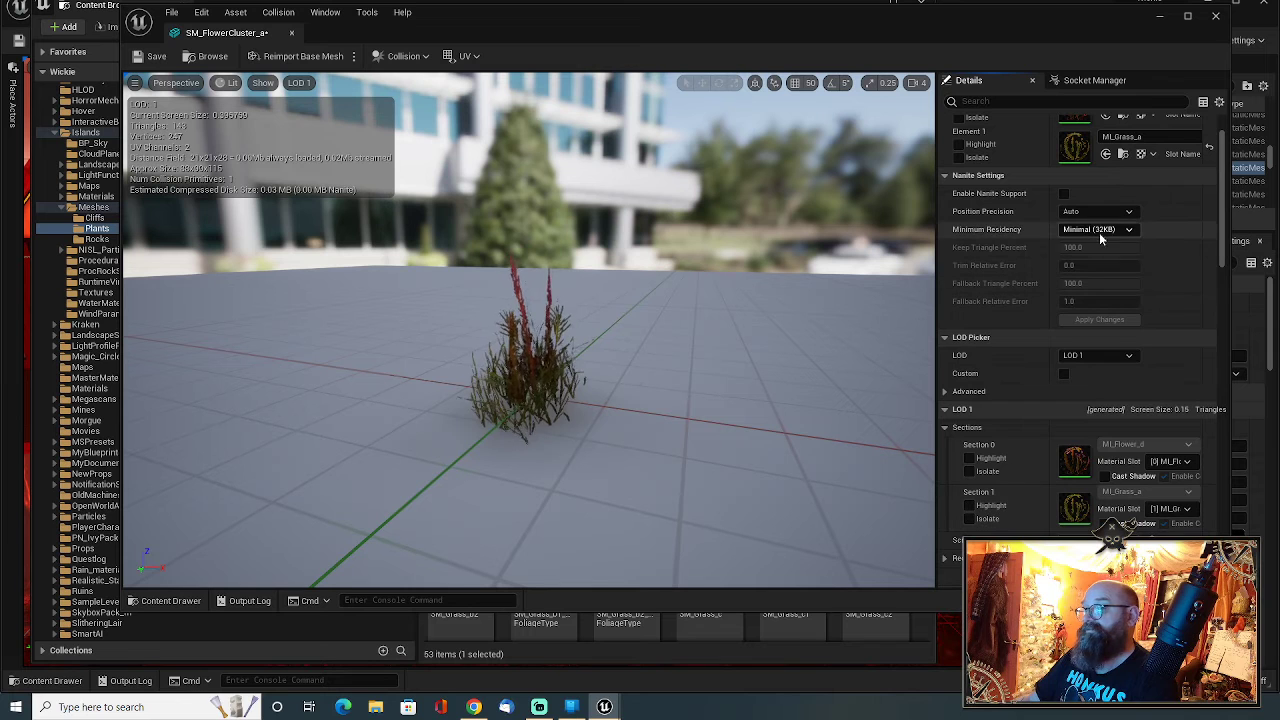
Step: Turn off Cast Shadow for Section 0 of SM_FlowerCluster_a's LOD 2, save the mesh and return to the Plants folder
{"action": "left_click", "coordinate": [1097, 356]}
{"action": "left_click", "coordinate": [1104, 440]}
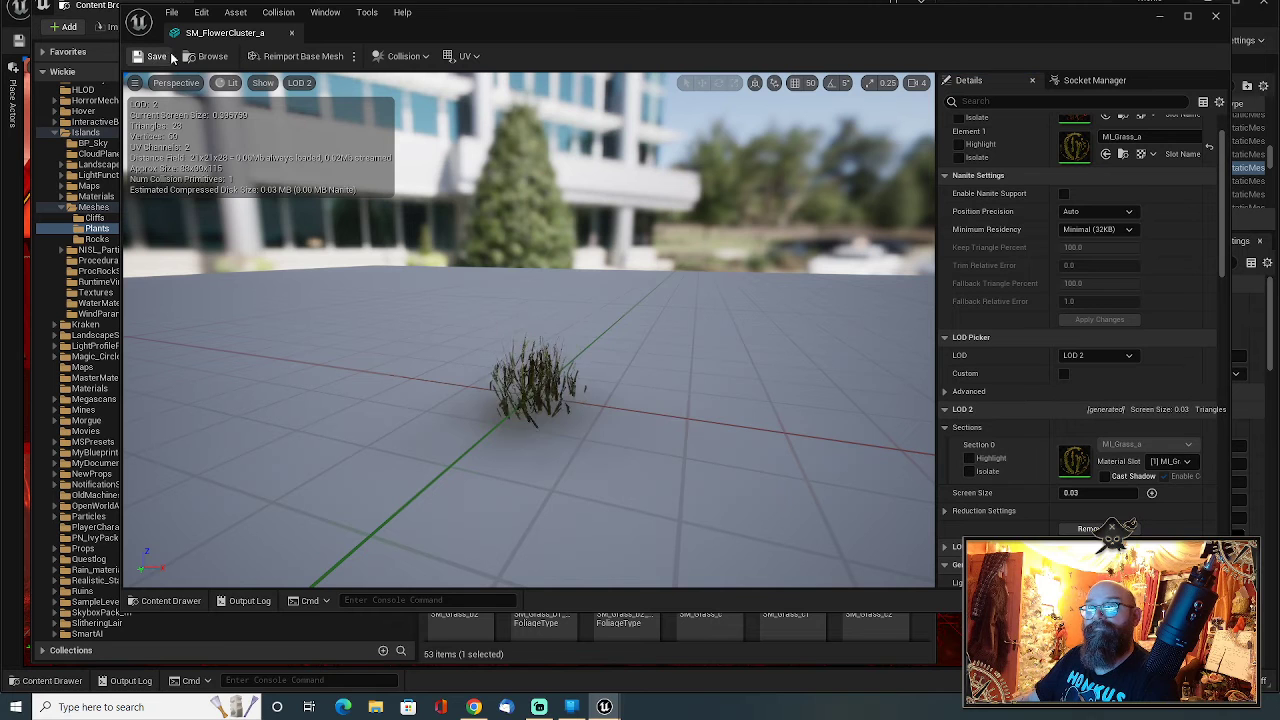
{"action": "left_click", "coordinate": [207, 56]}
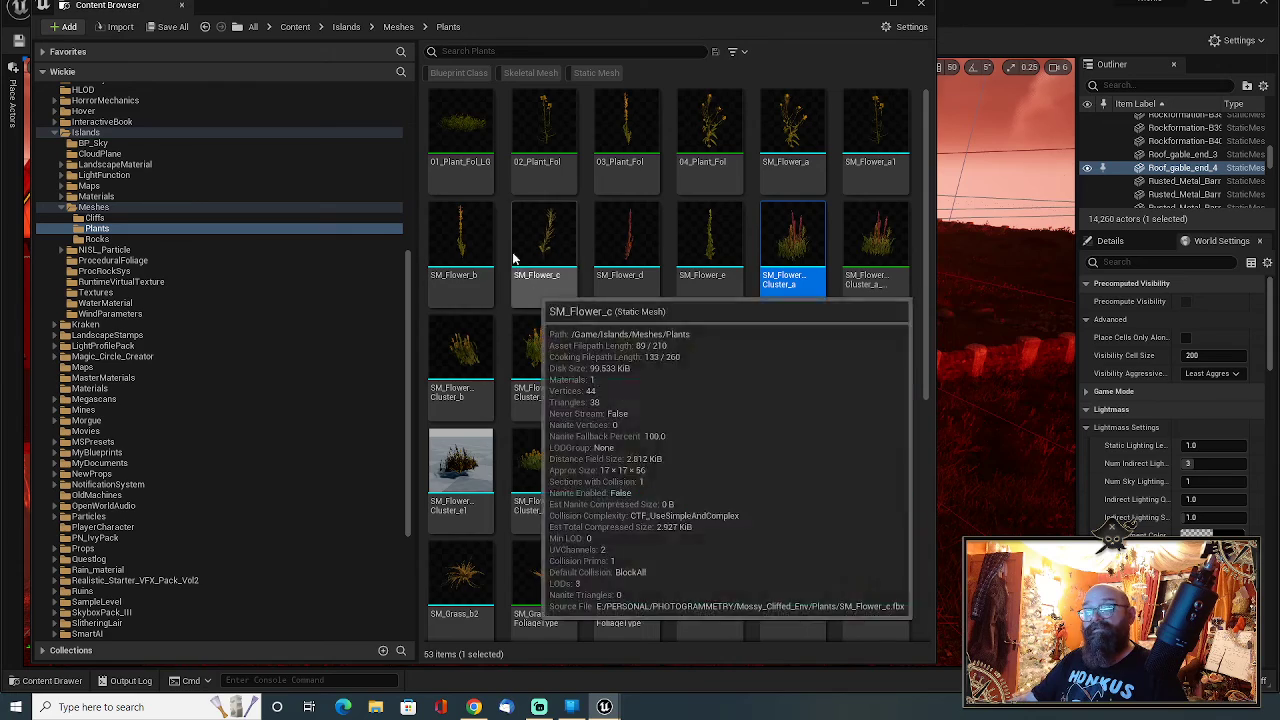
{"action": "left_click_drag", "start_coordinate": [218, 12], "coordinate": [254, 27]}
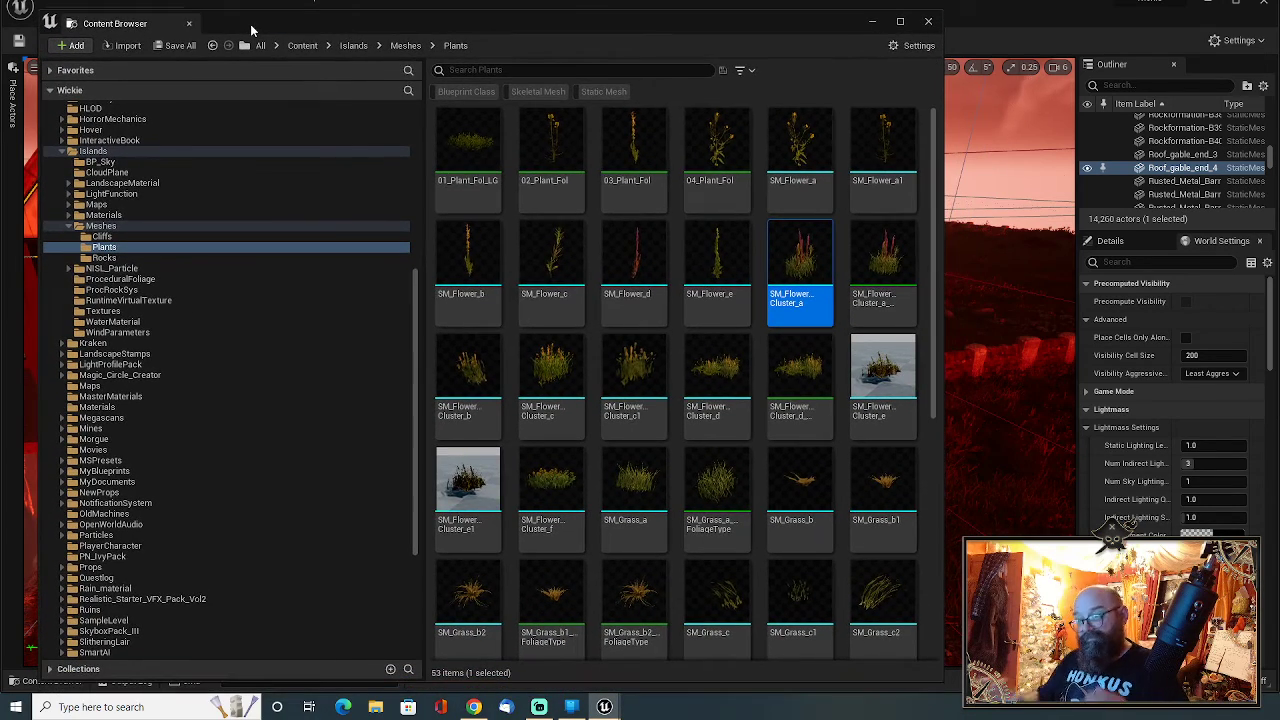